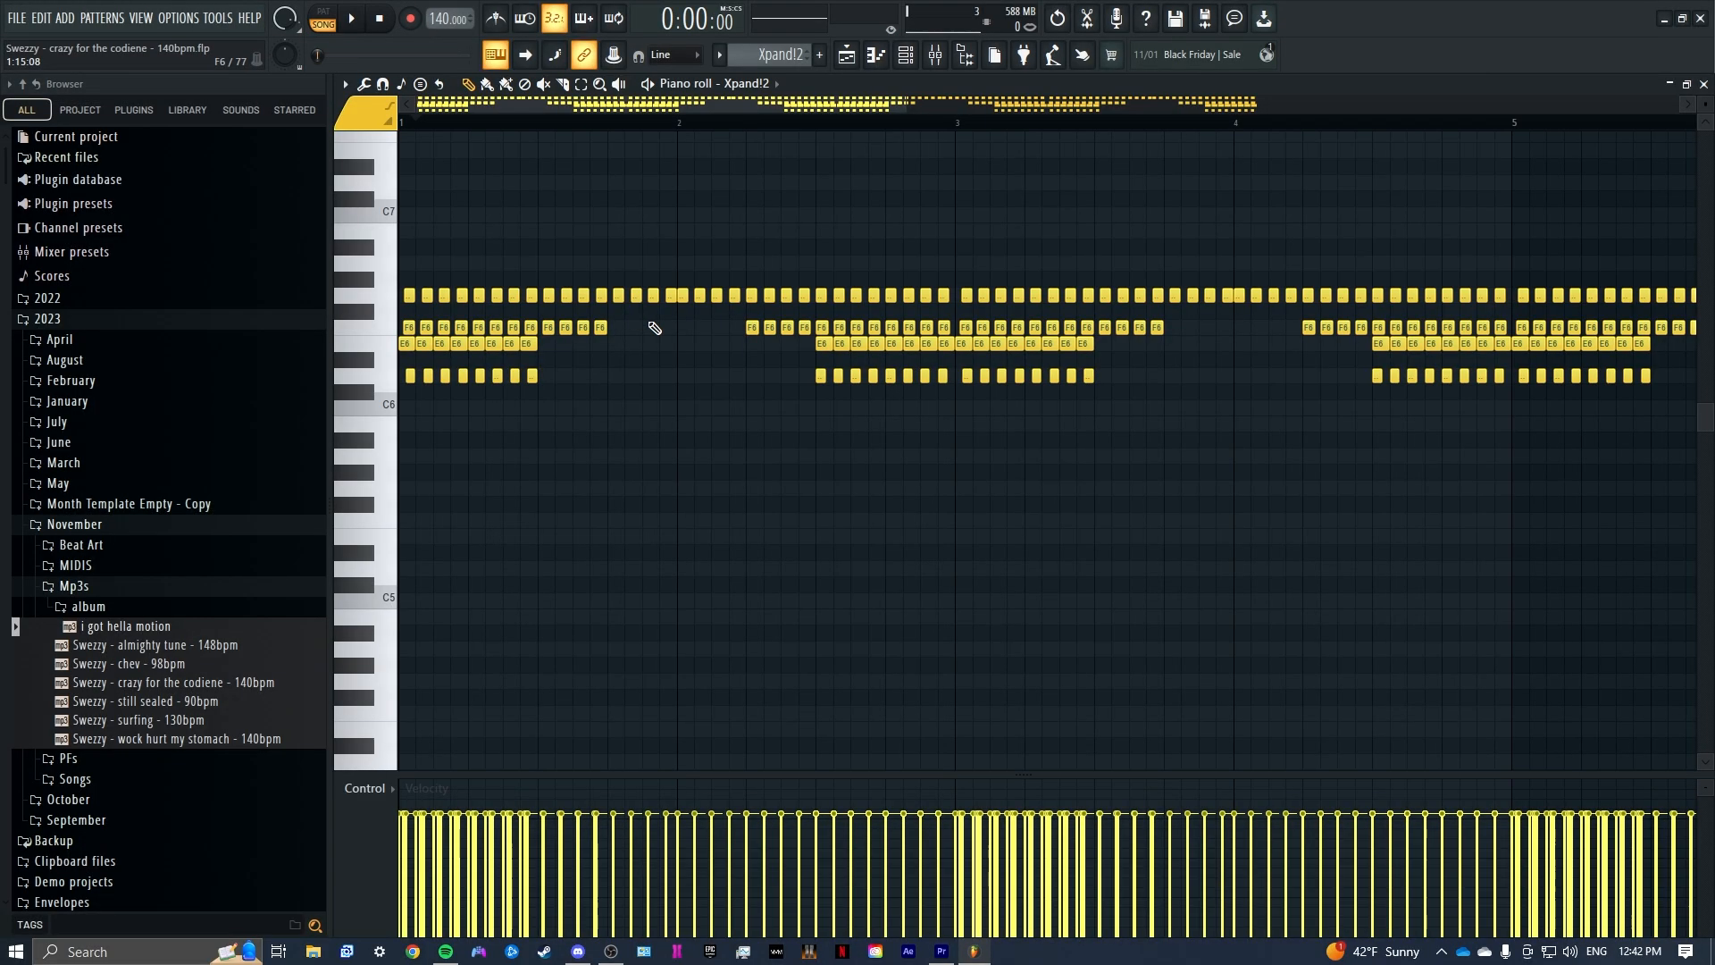
Step: Examine the Xpand!2 channel and its melody notes in the piano roll, and play the pattern
left_click(905, 55)
left_click(858, 182)
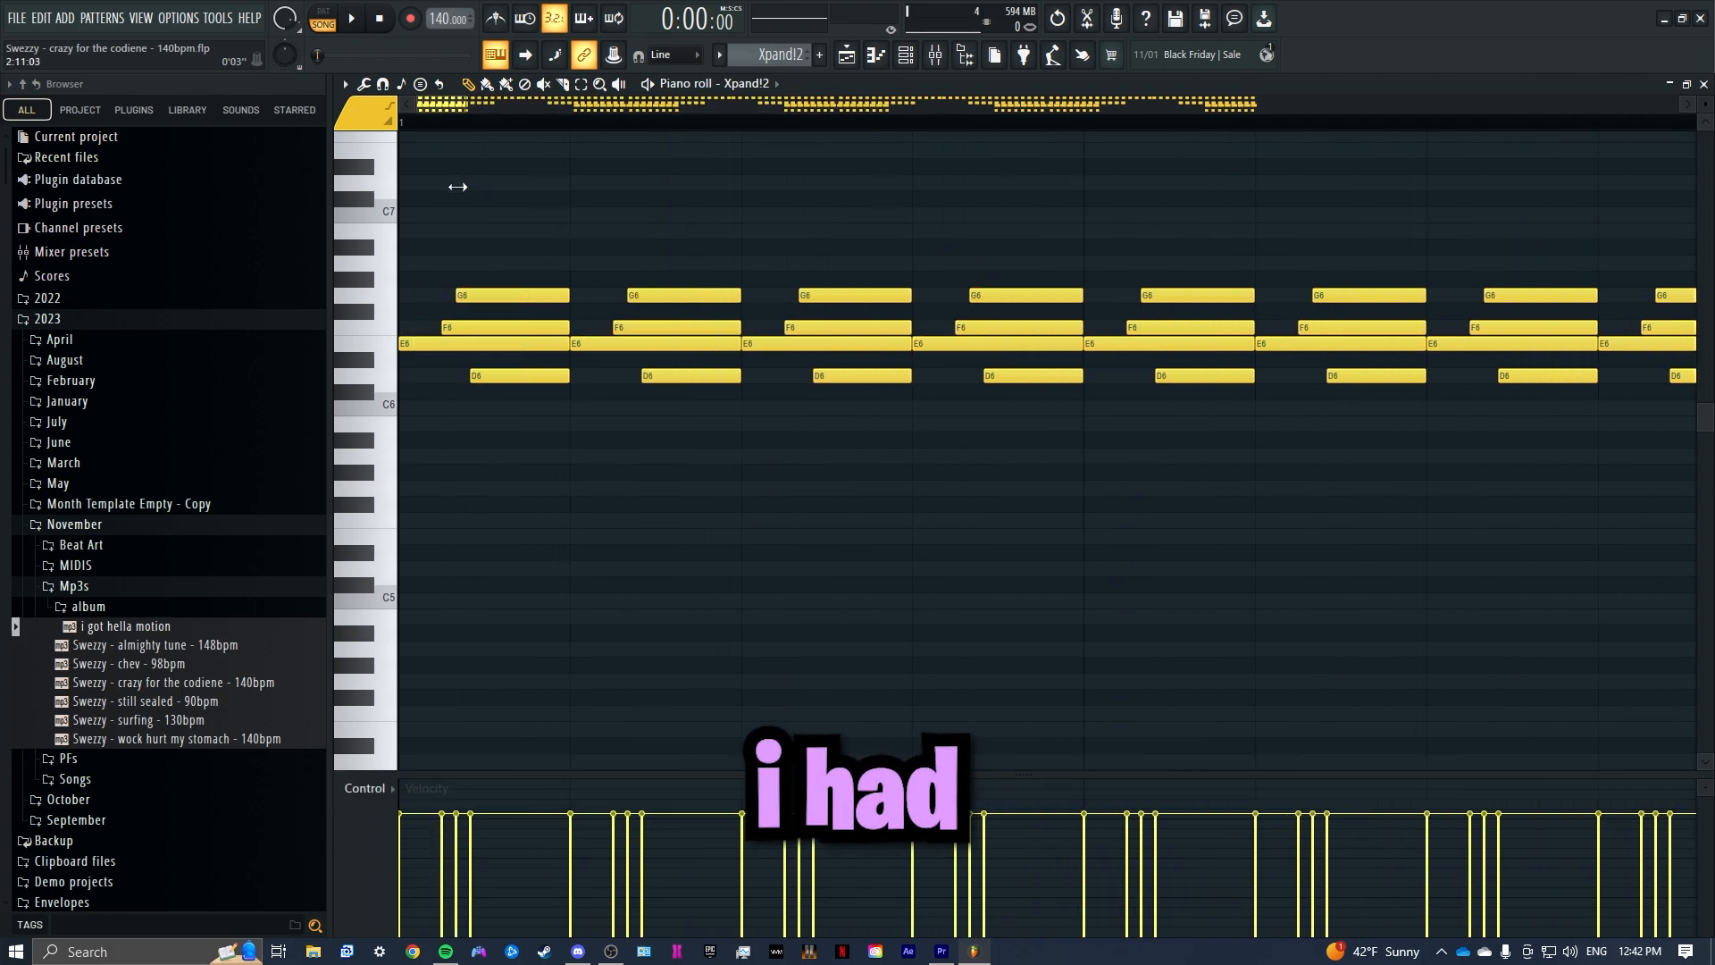
left_click_drag(1077, 122, 338, 138)
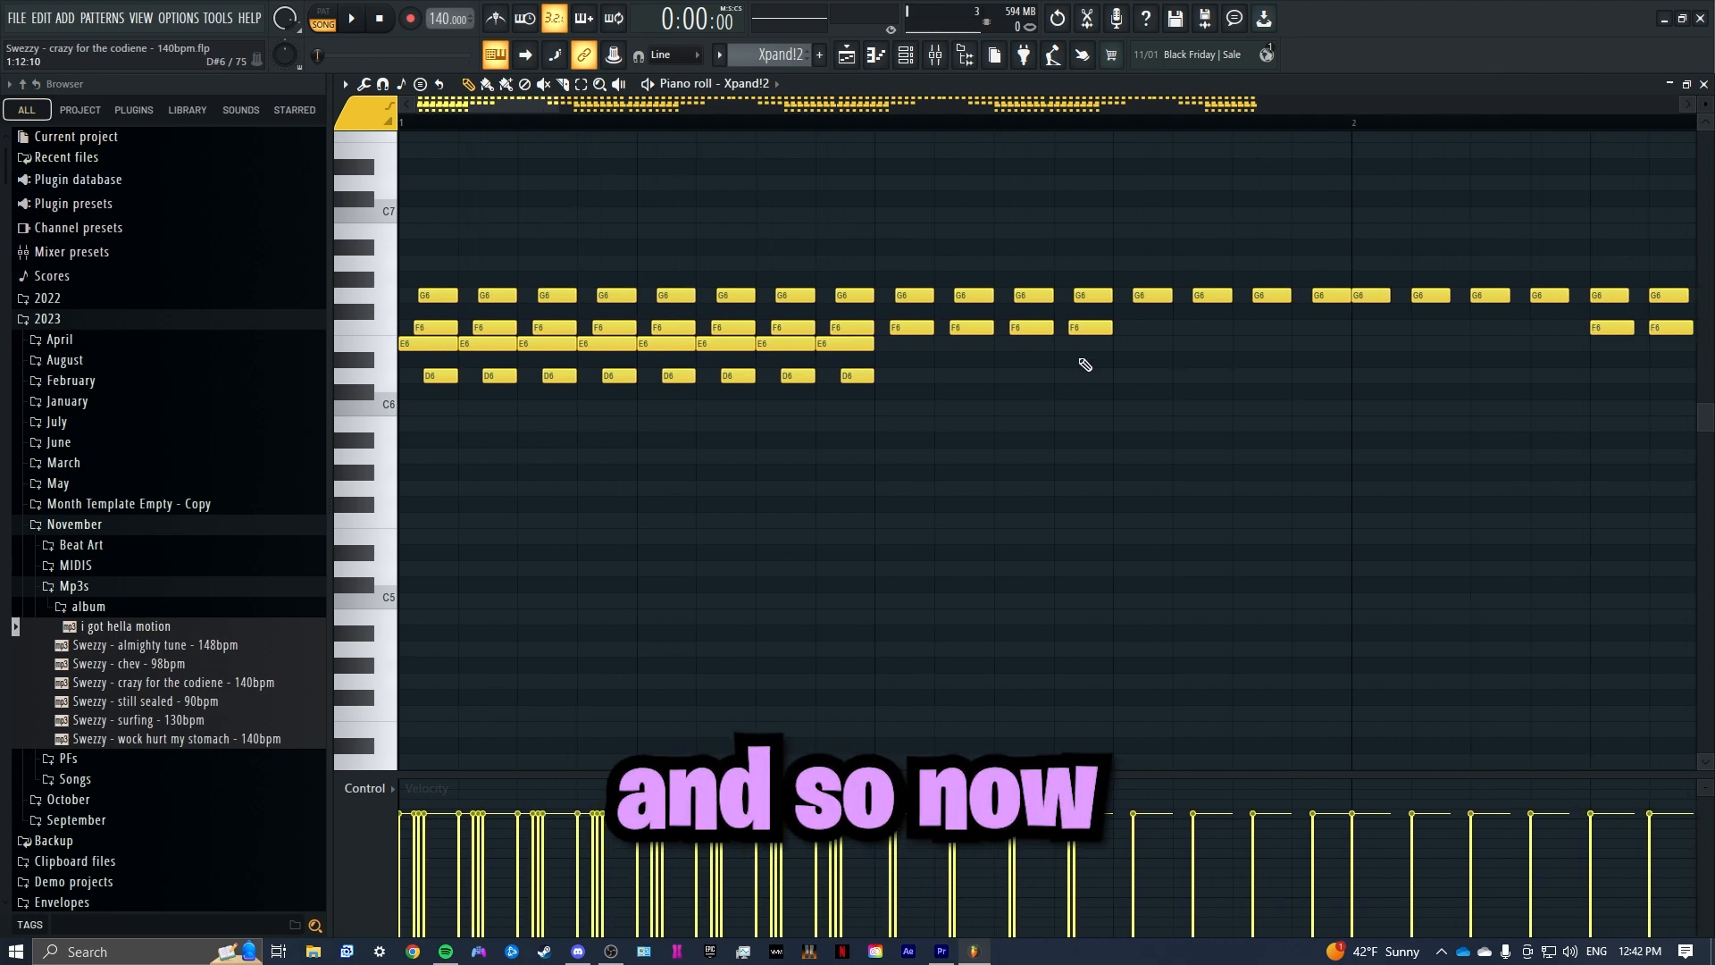
scroll(1108, 372, "down", 5)
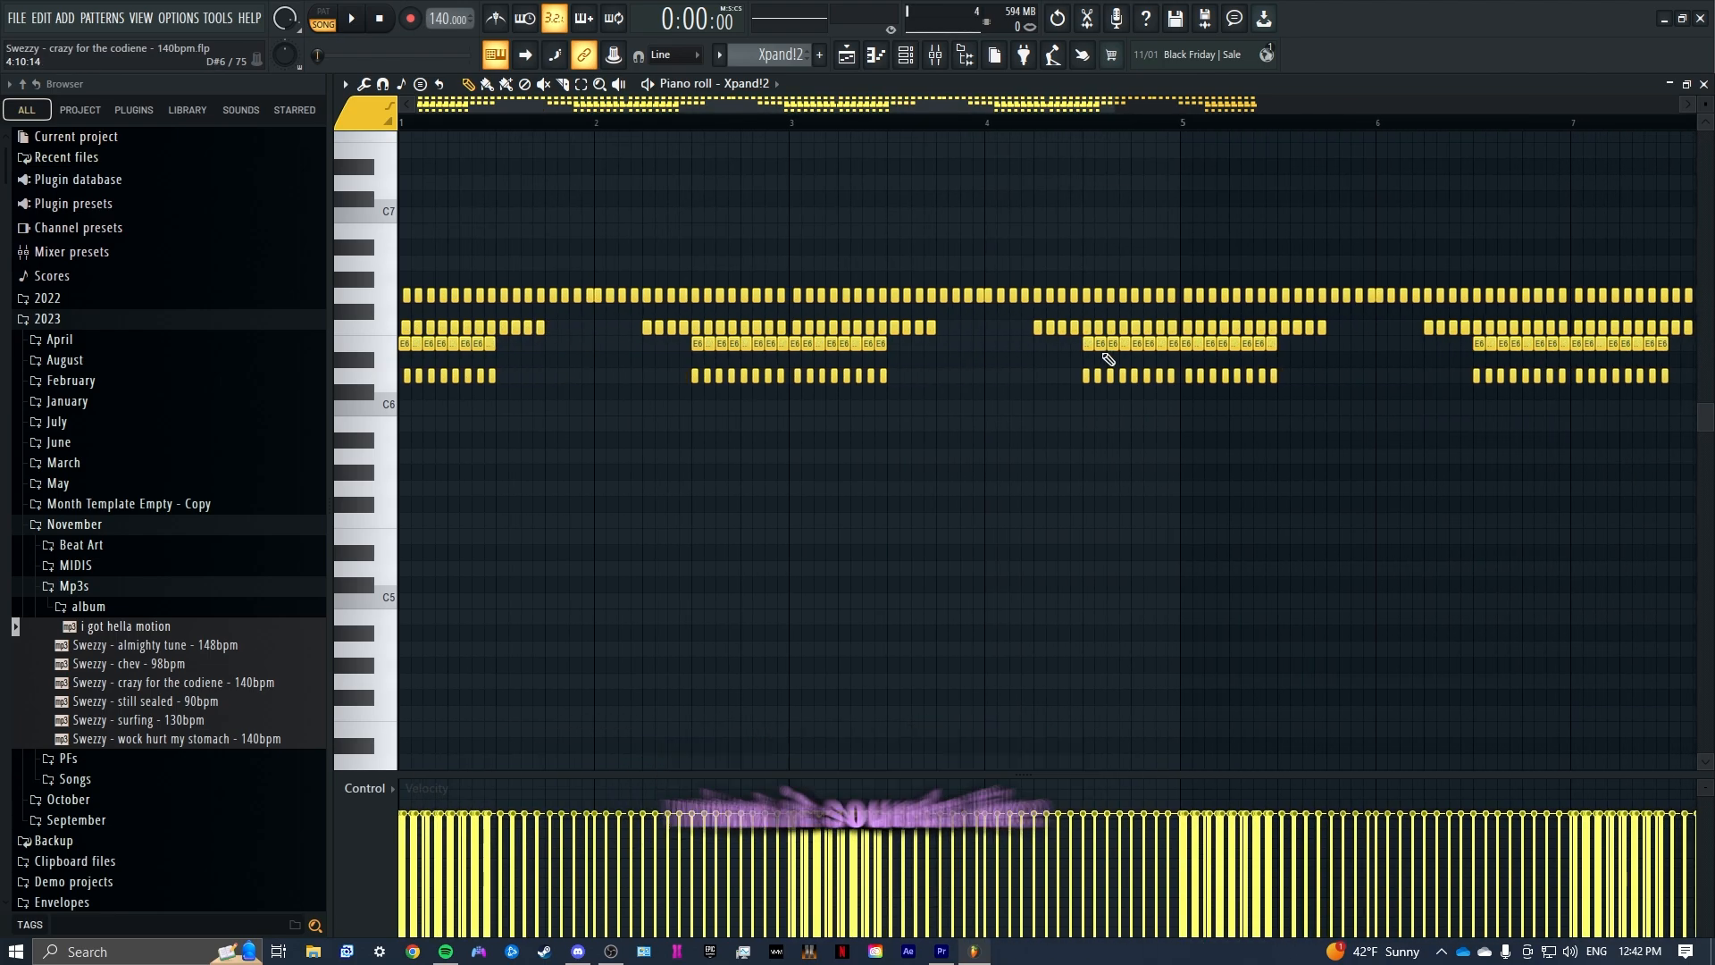
key("space")
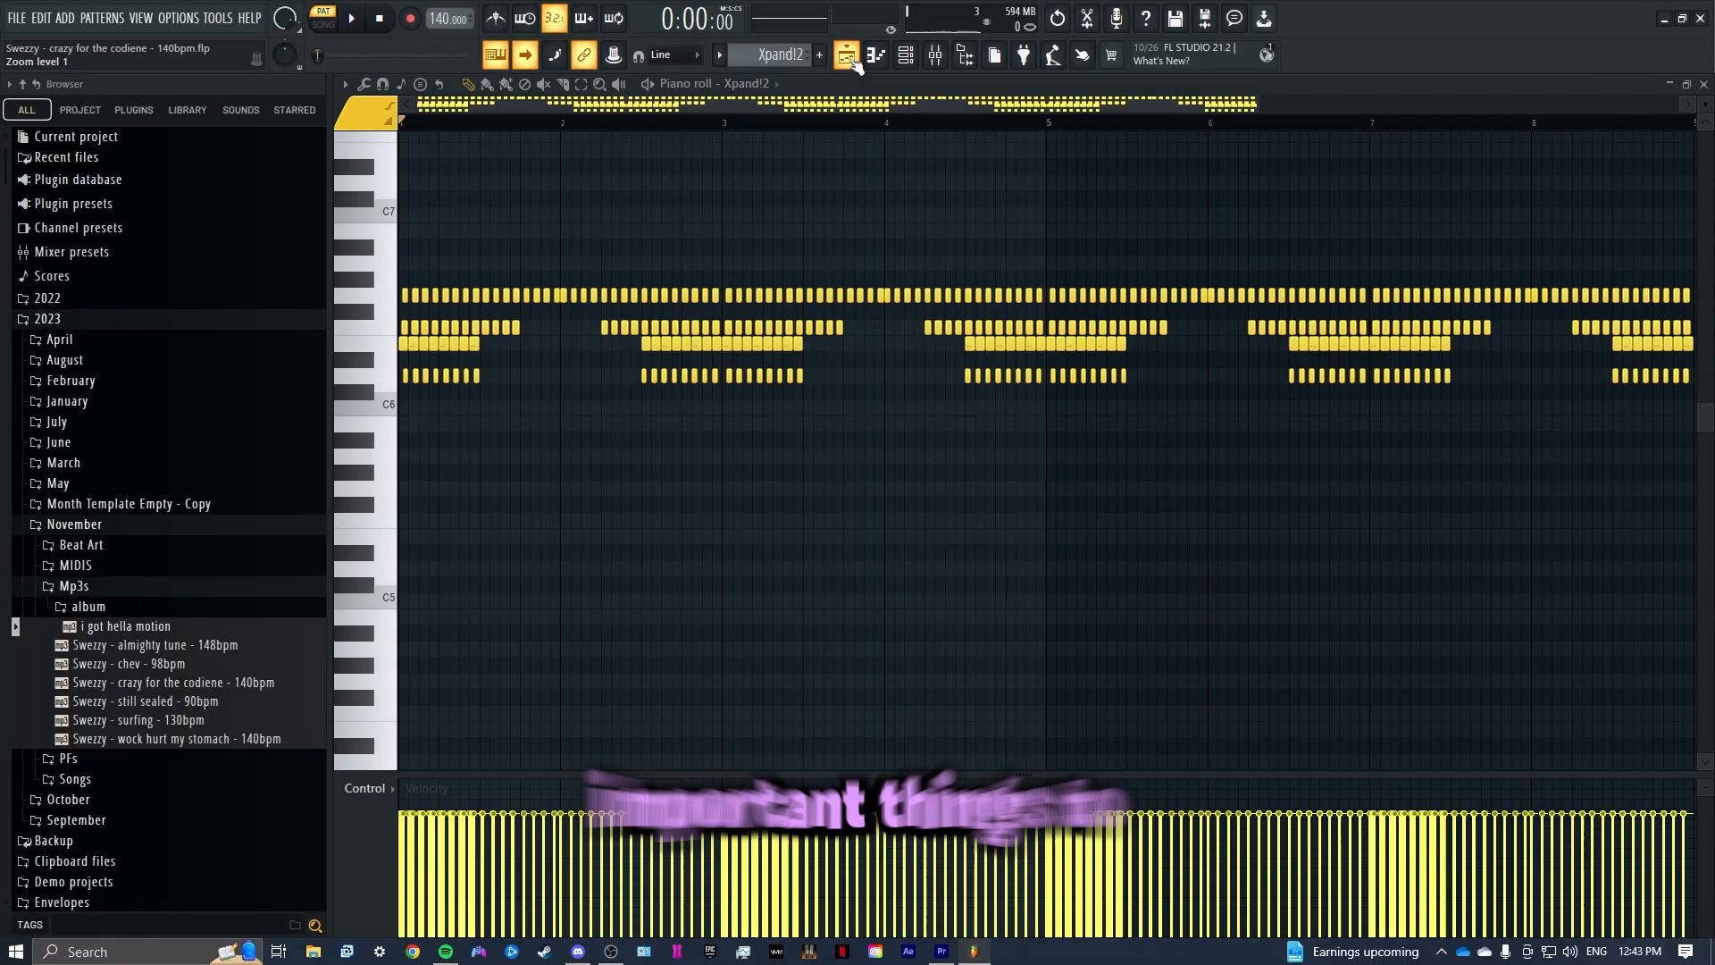
key("space")
left_click(906, 56)
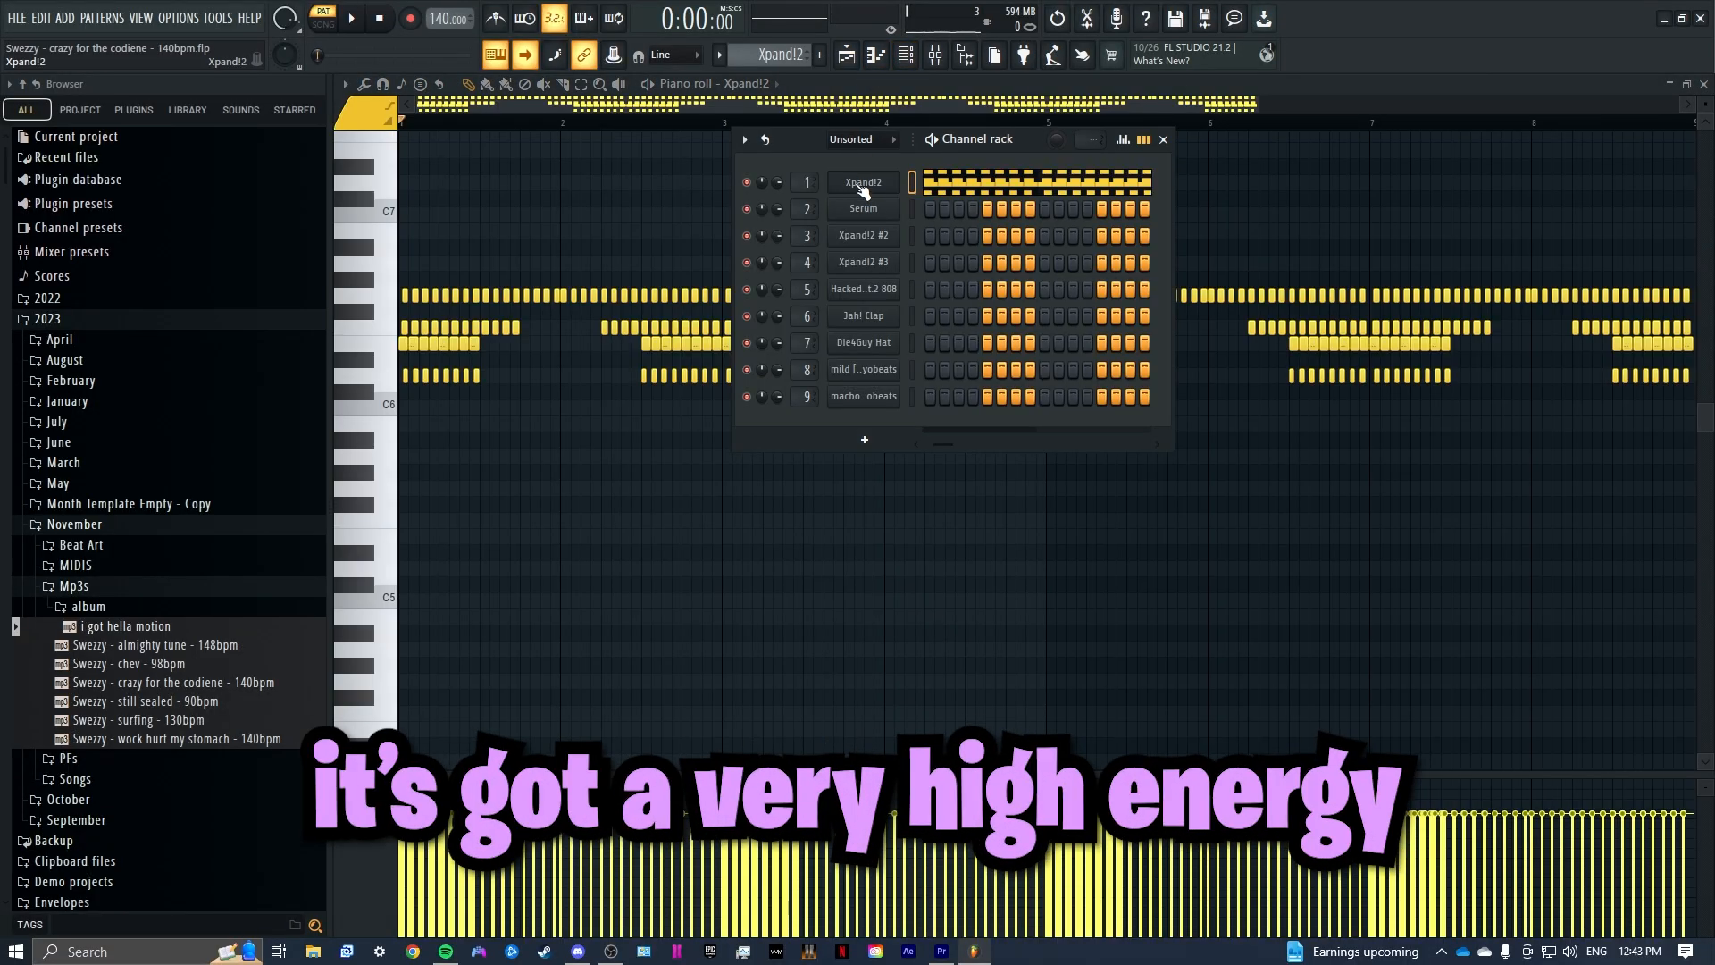
left_click(937, 59)
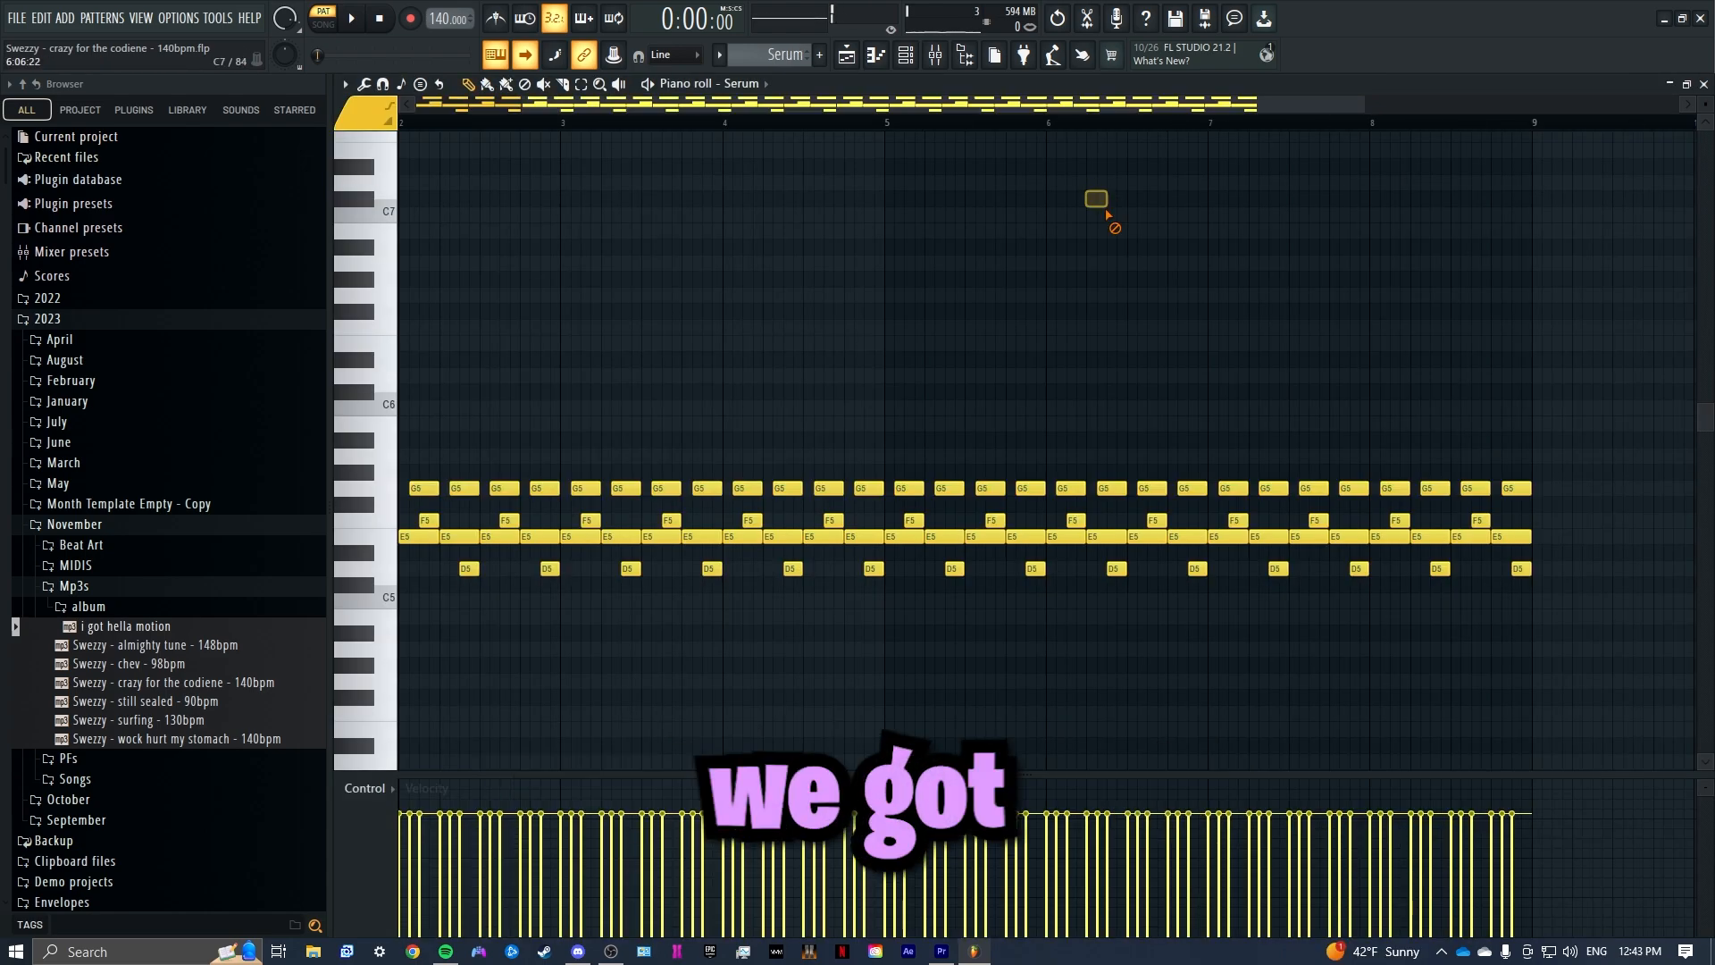
Step: Examine the Serum channel's note pattern in the piano roll and play it
scroll(635, 126, "down", 2)
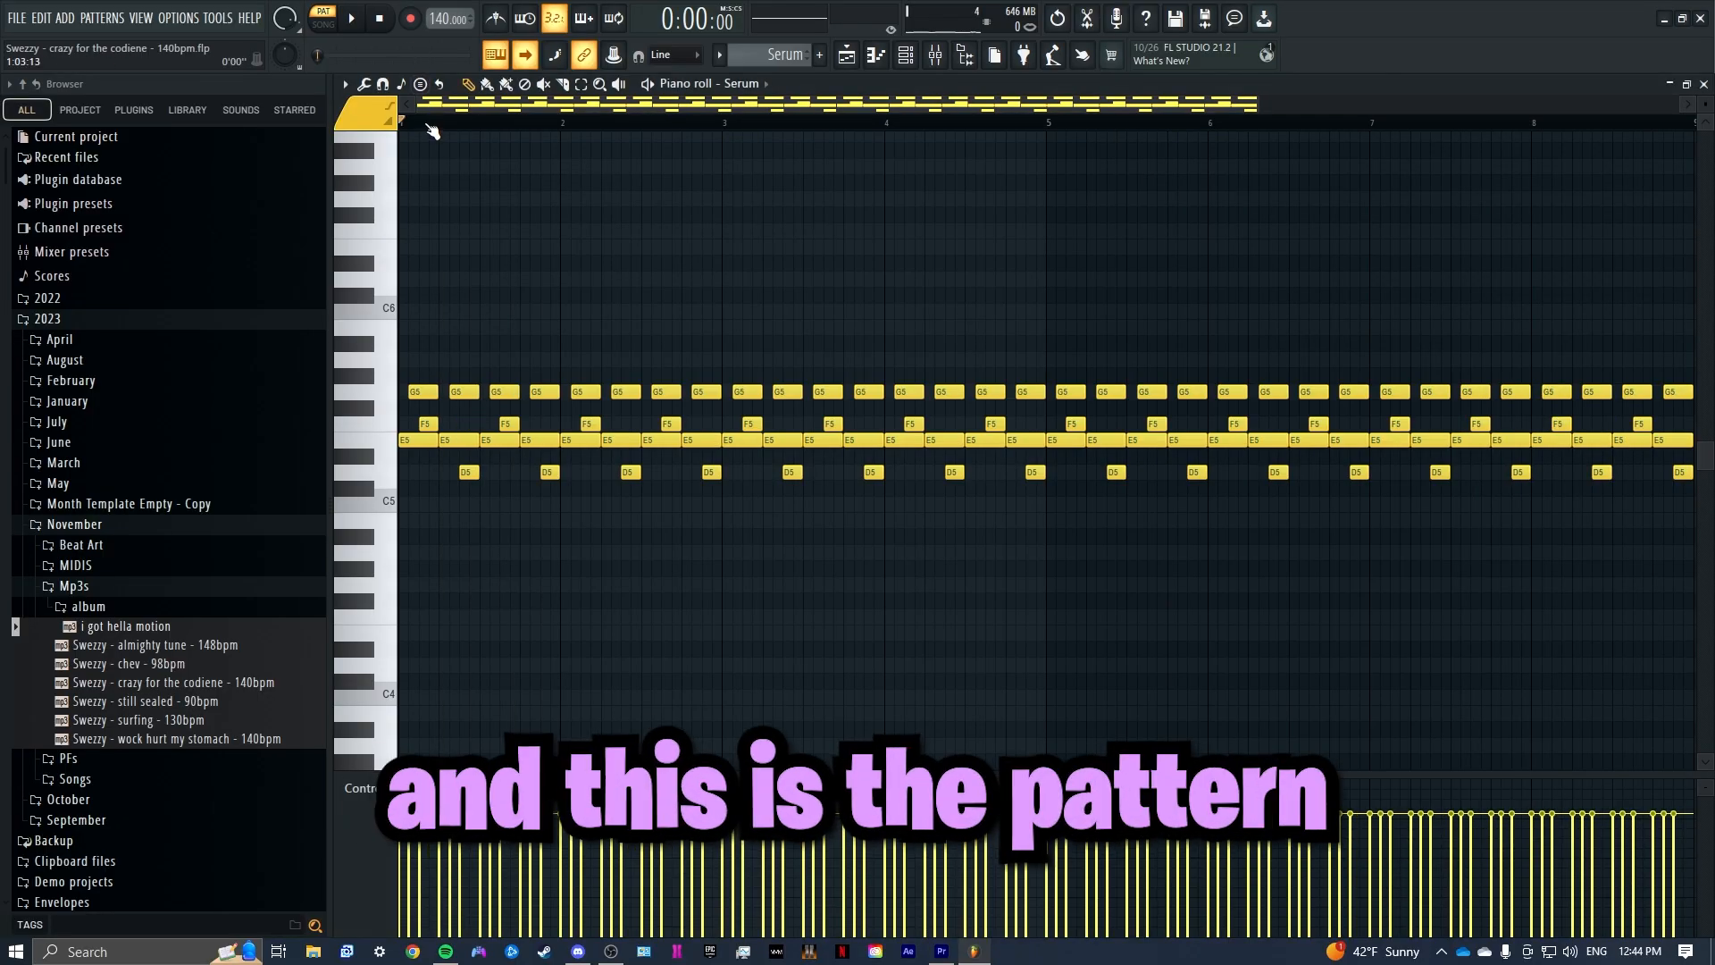
key("space")
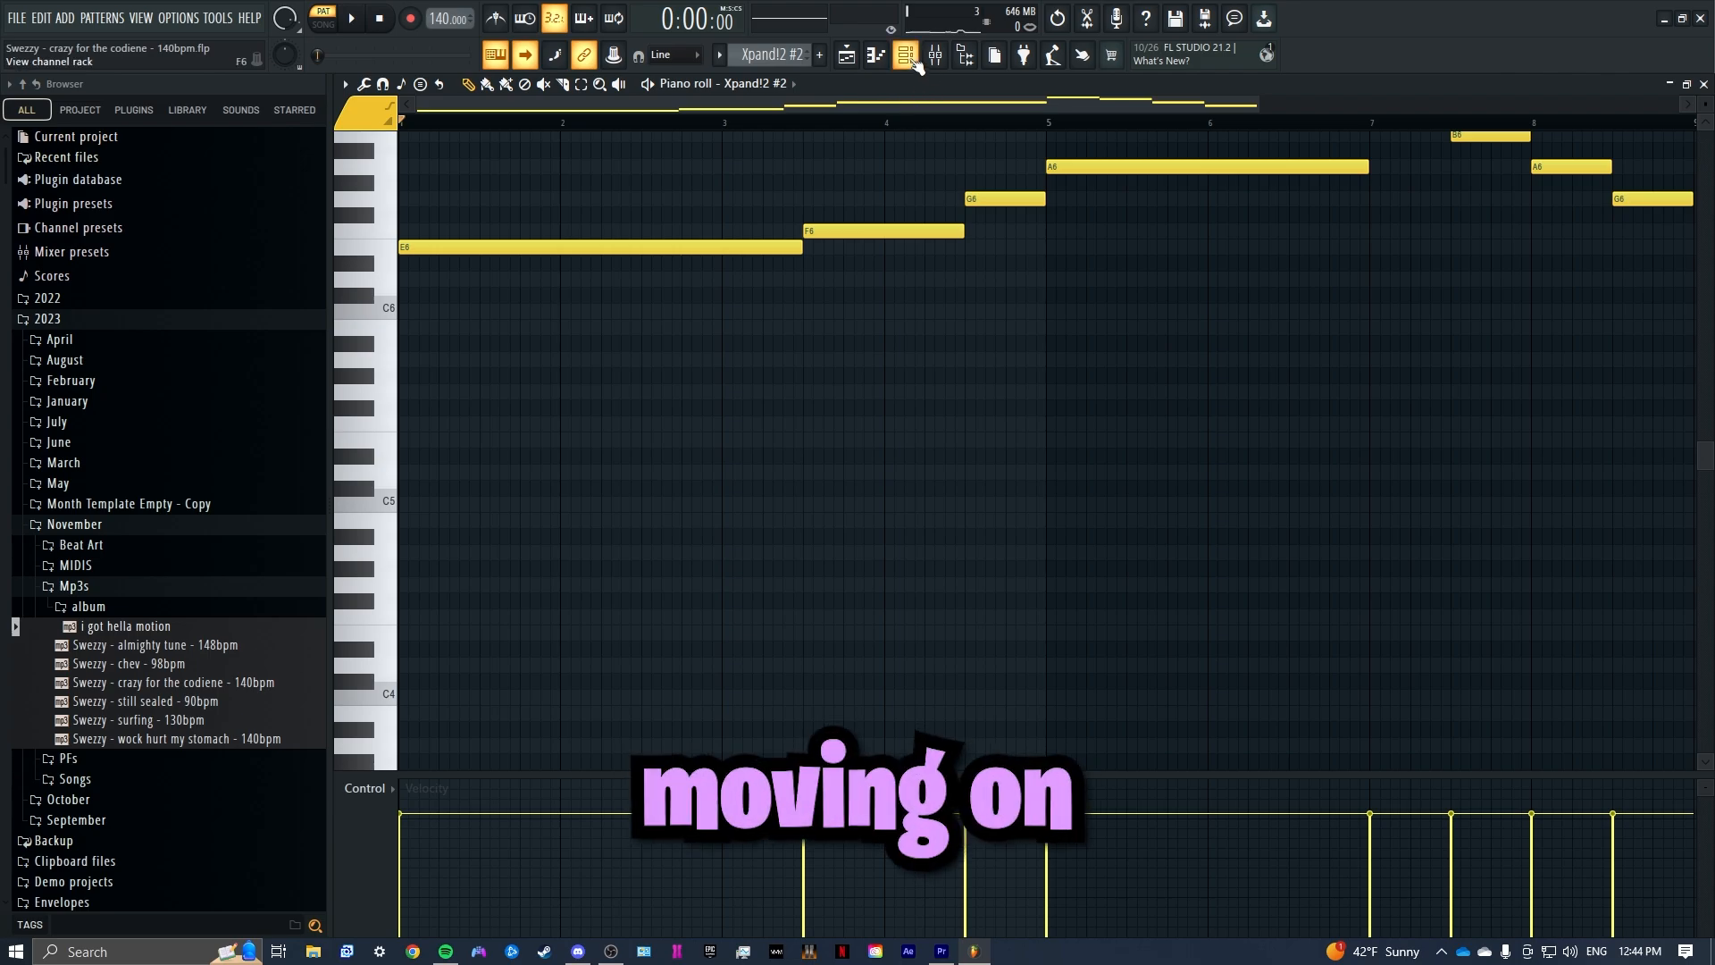
Step: Look up the Xpand!2 #2 instrument's 39 REM preset in its preset categories and play the pattern's melody
scroll(1018, 261, "up", 3)
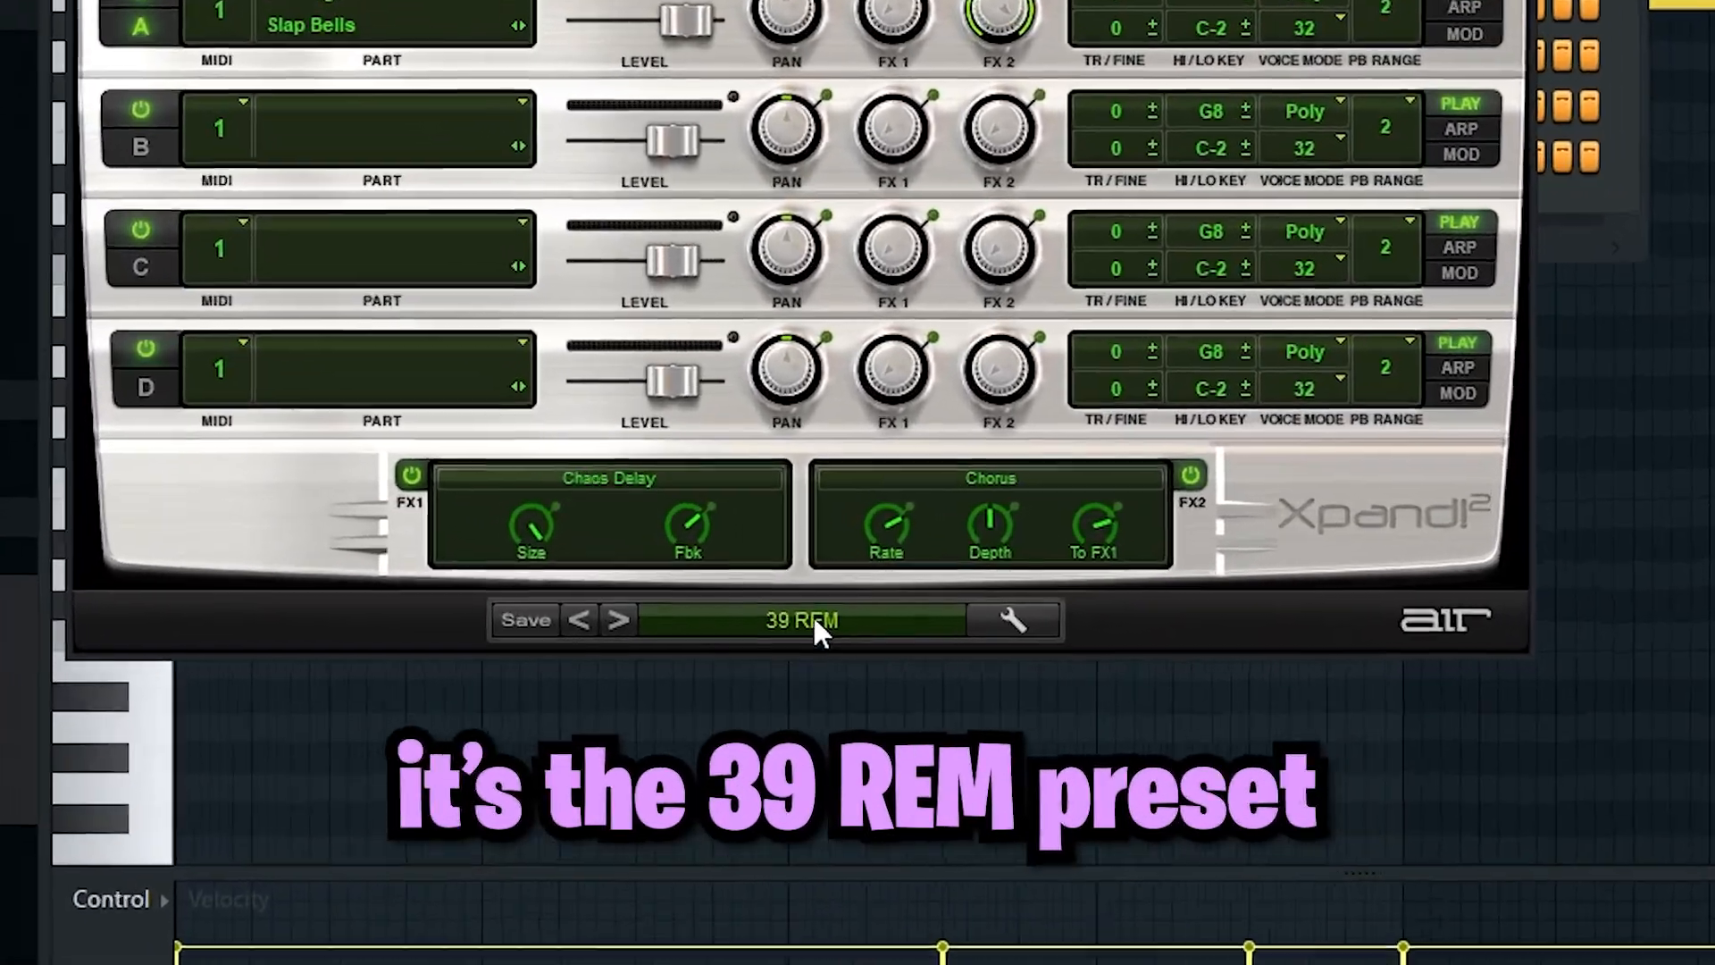
left_click(727, 581)
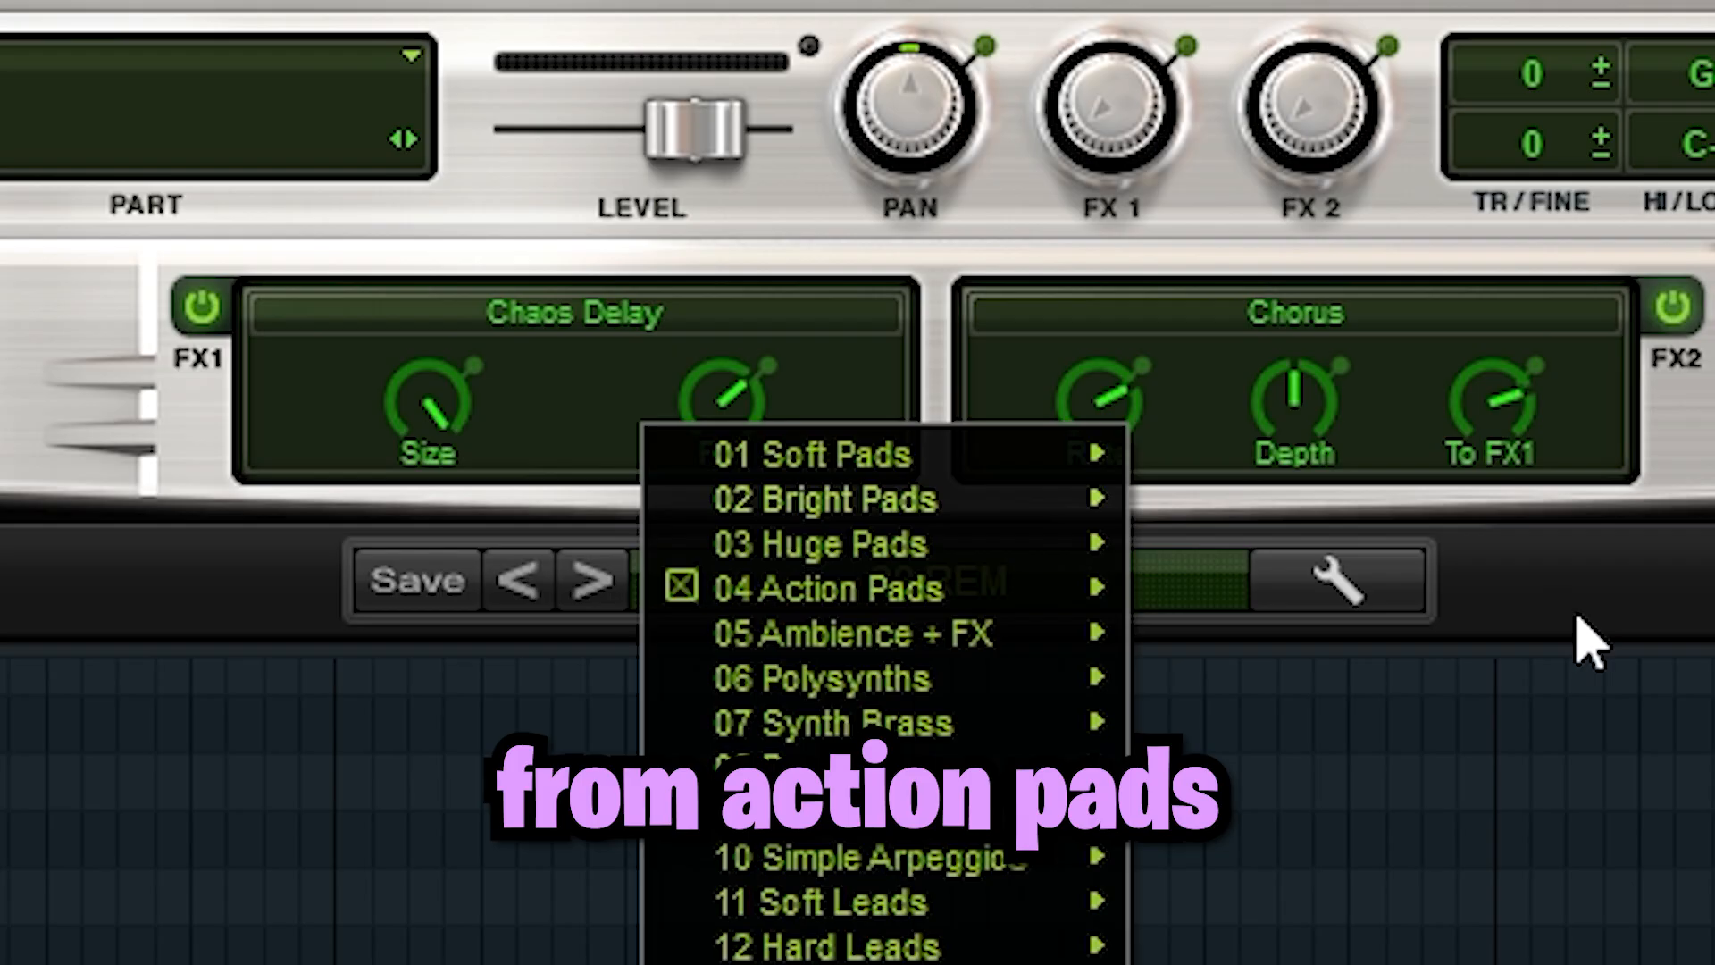
left_click(1319, 611)
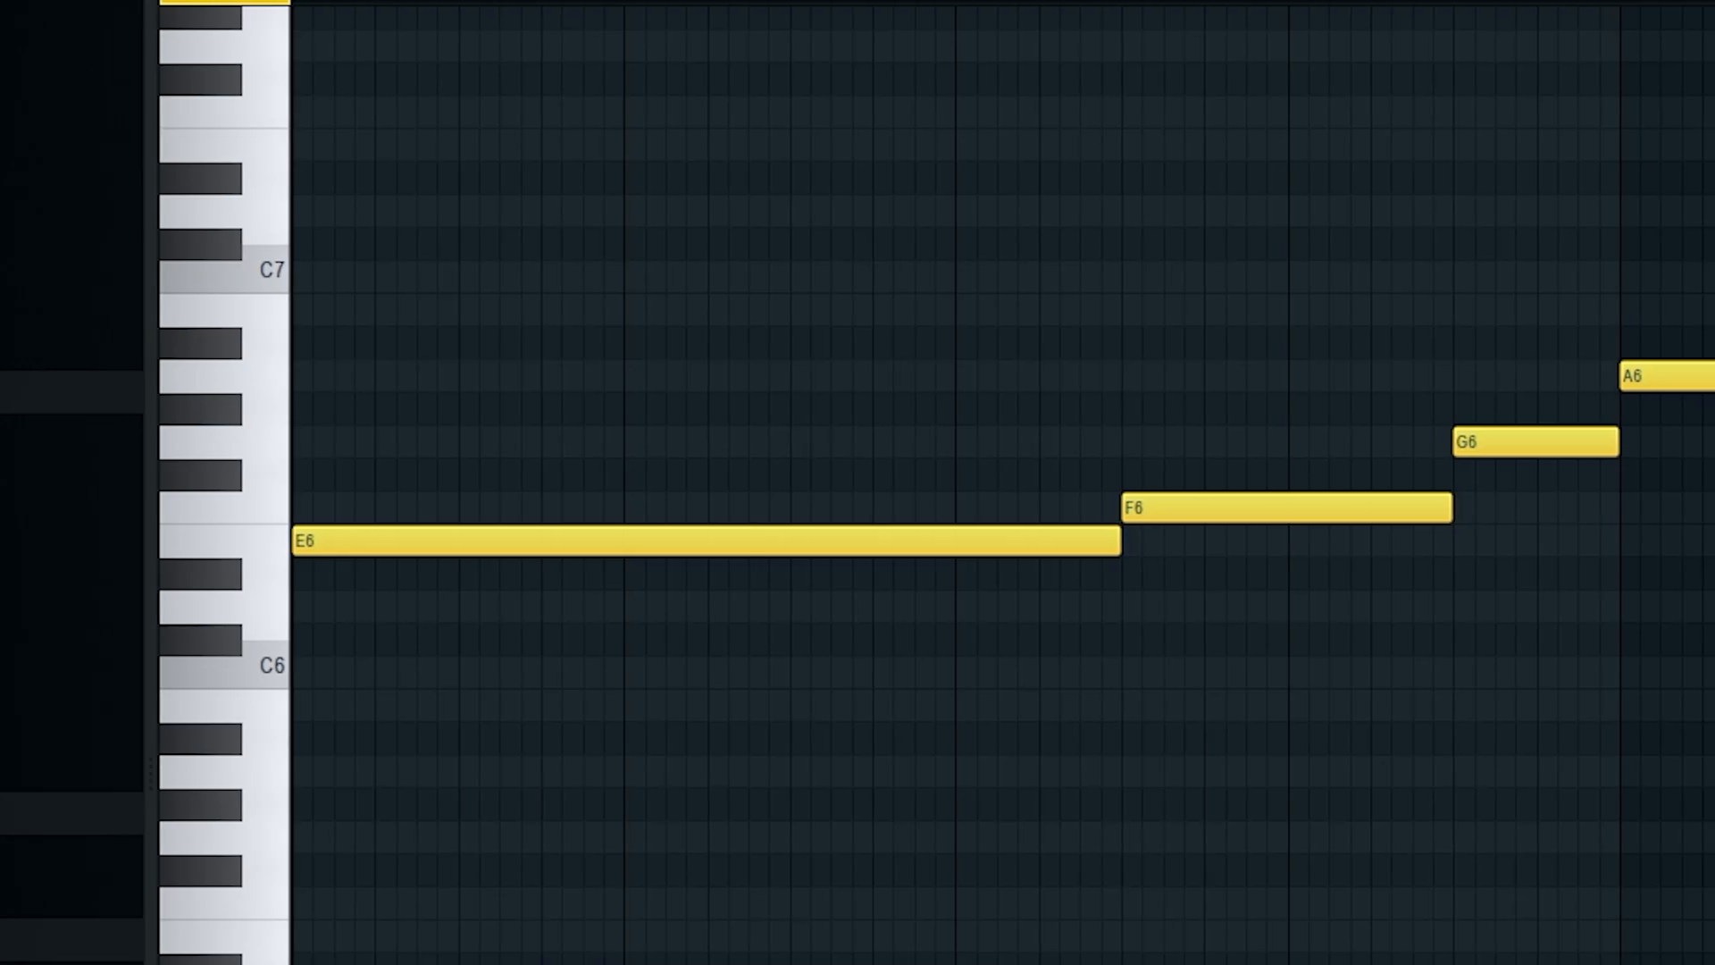
key("space")
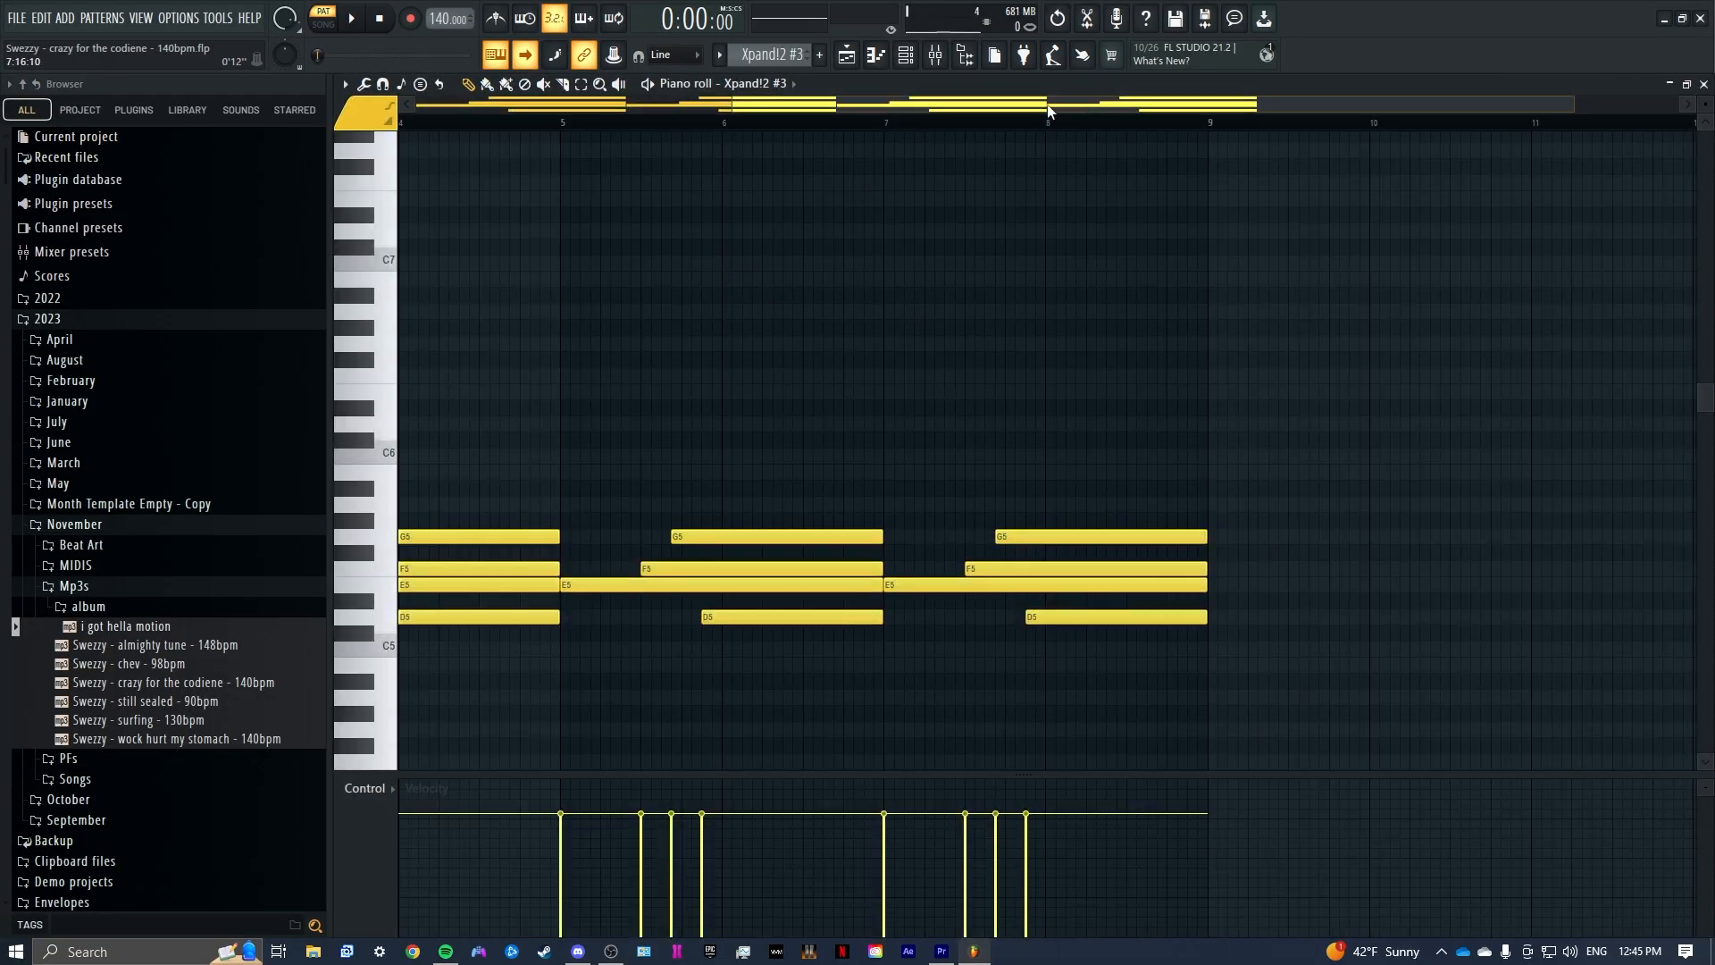
Step: Examine the Xpand!2 #3 notes across the whole pattern, open the channel's instrument, and play the pattern
left_click_drag(1048, 111, 693, 134)
scroll(807, 261, "down", 1)
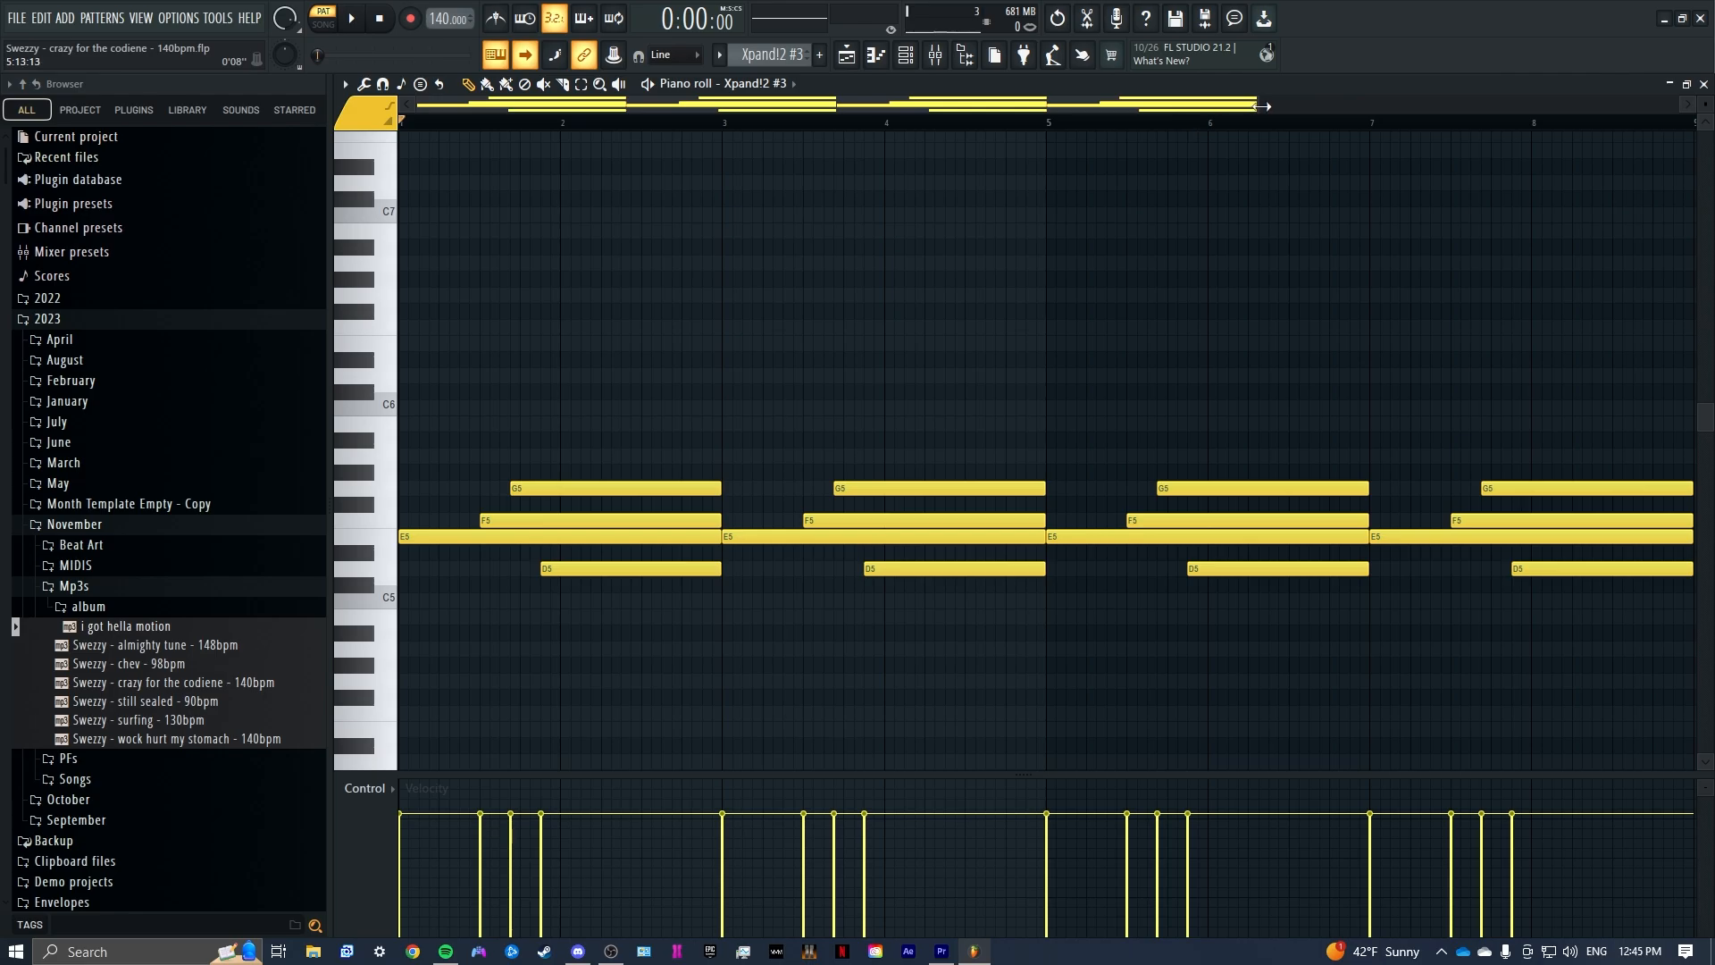
left_click_drag(1257, 105, 1469, 137)
key("F6")
left_click(853, 265)
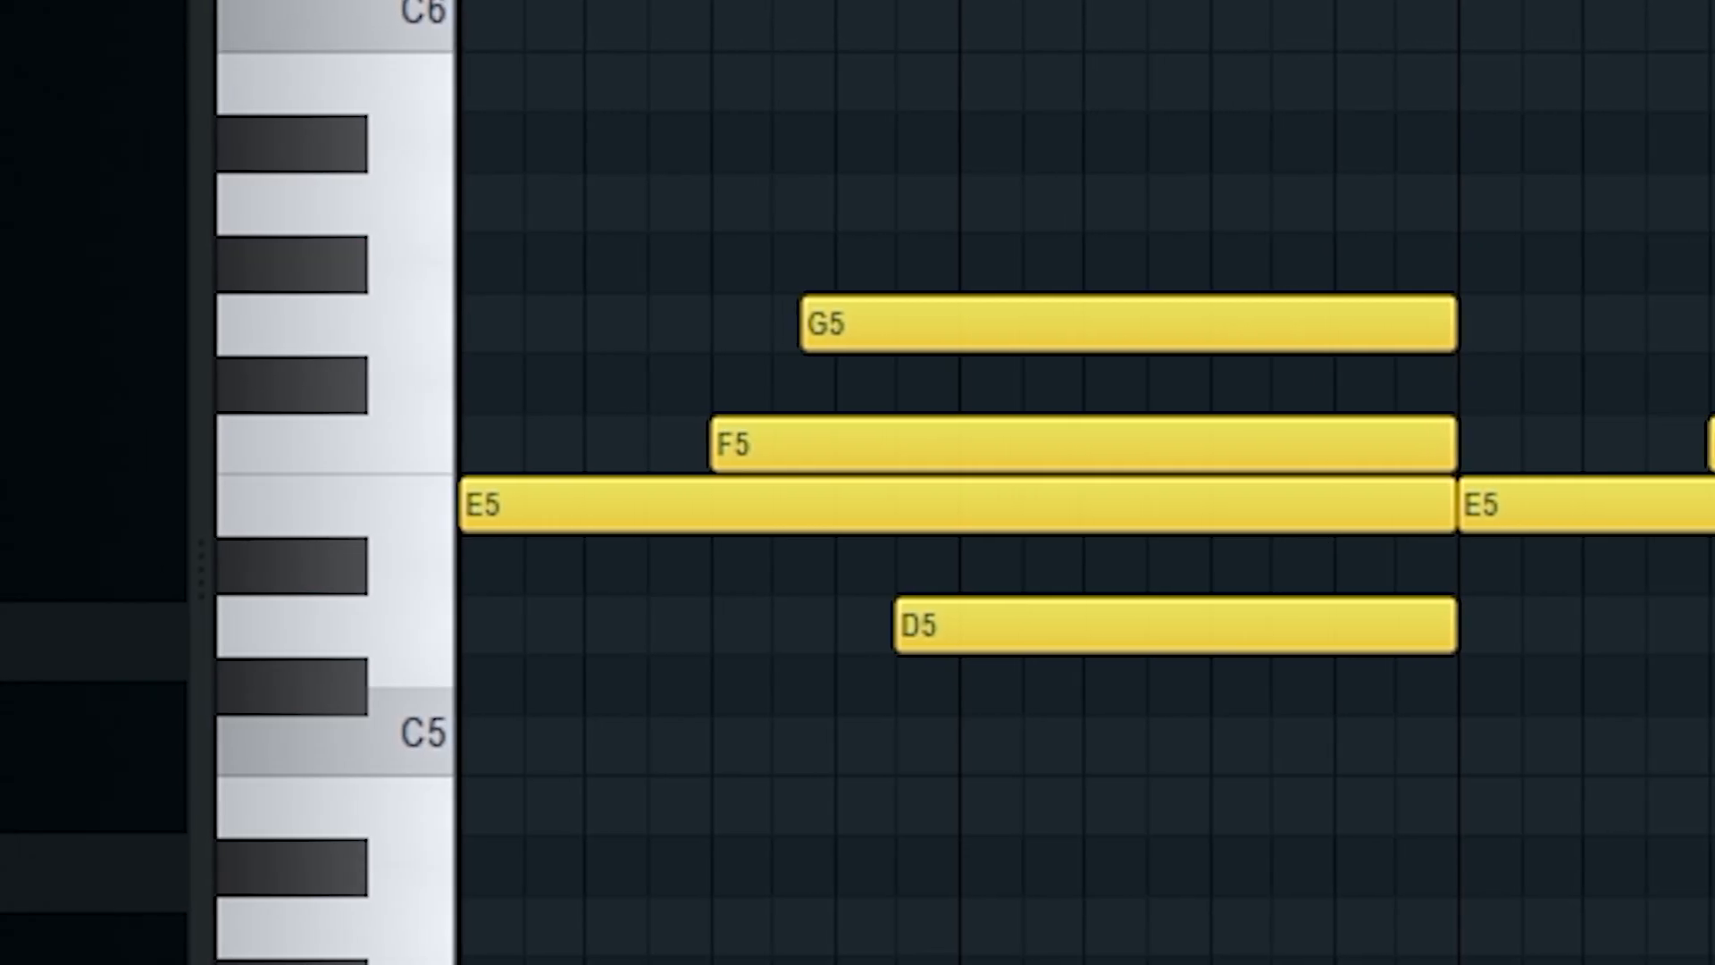
key("space")
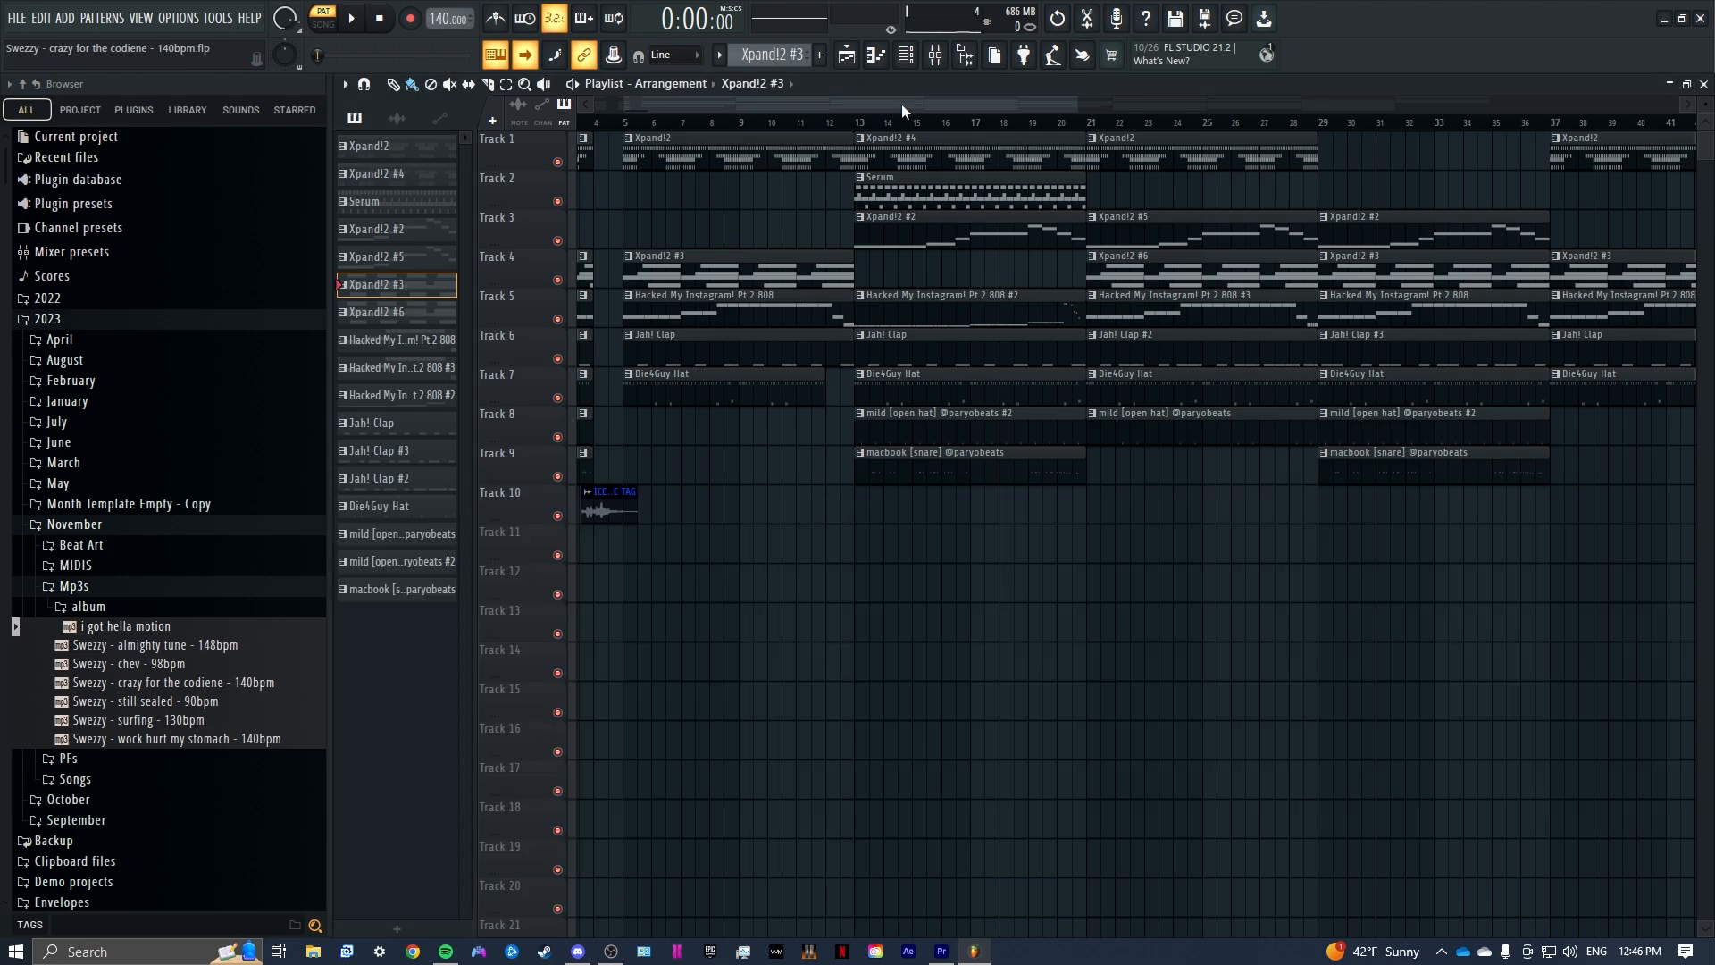
Step: Examine the Hacked My Instagram! Pt.2 808 channel and its bass notes in the piano roll, and play the pattern
left_click(905, 55)
left_click(905, 55)
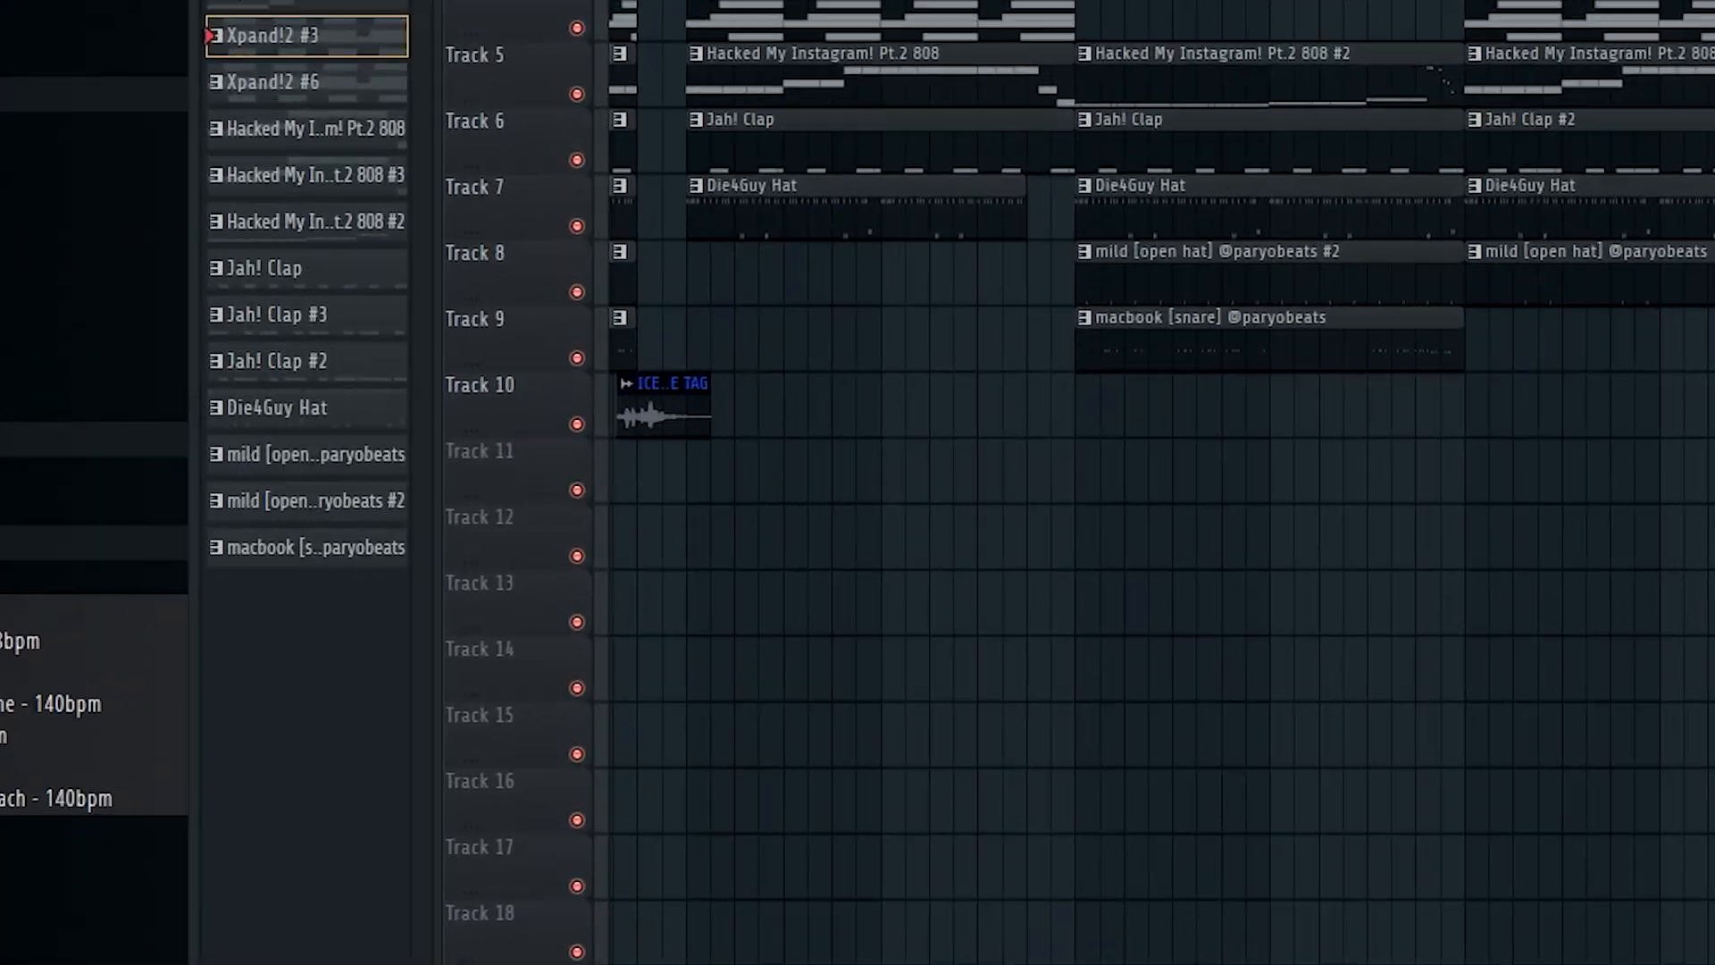
key("F9")
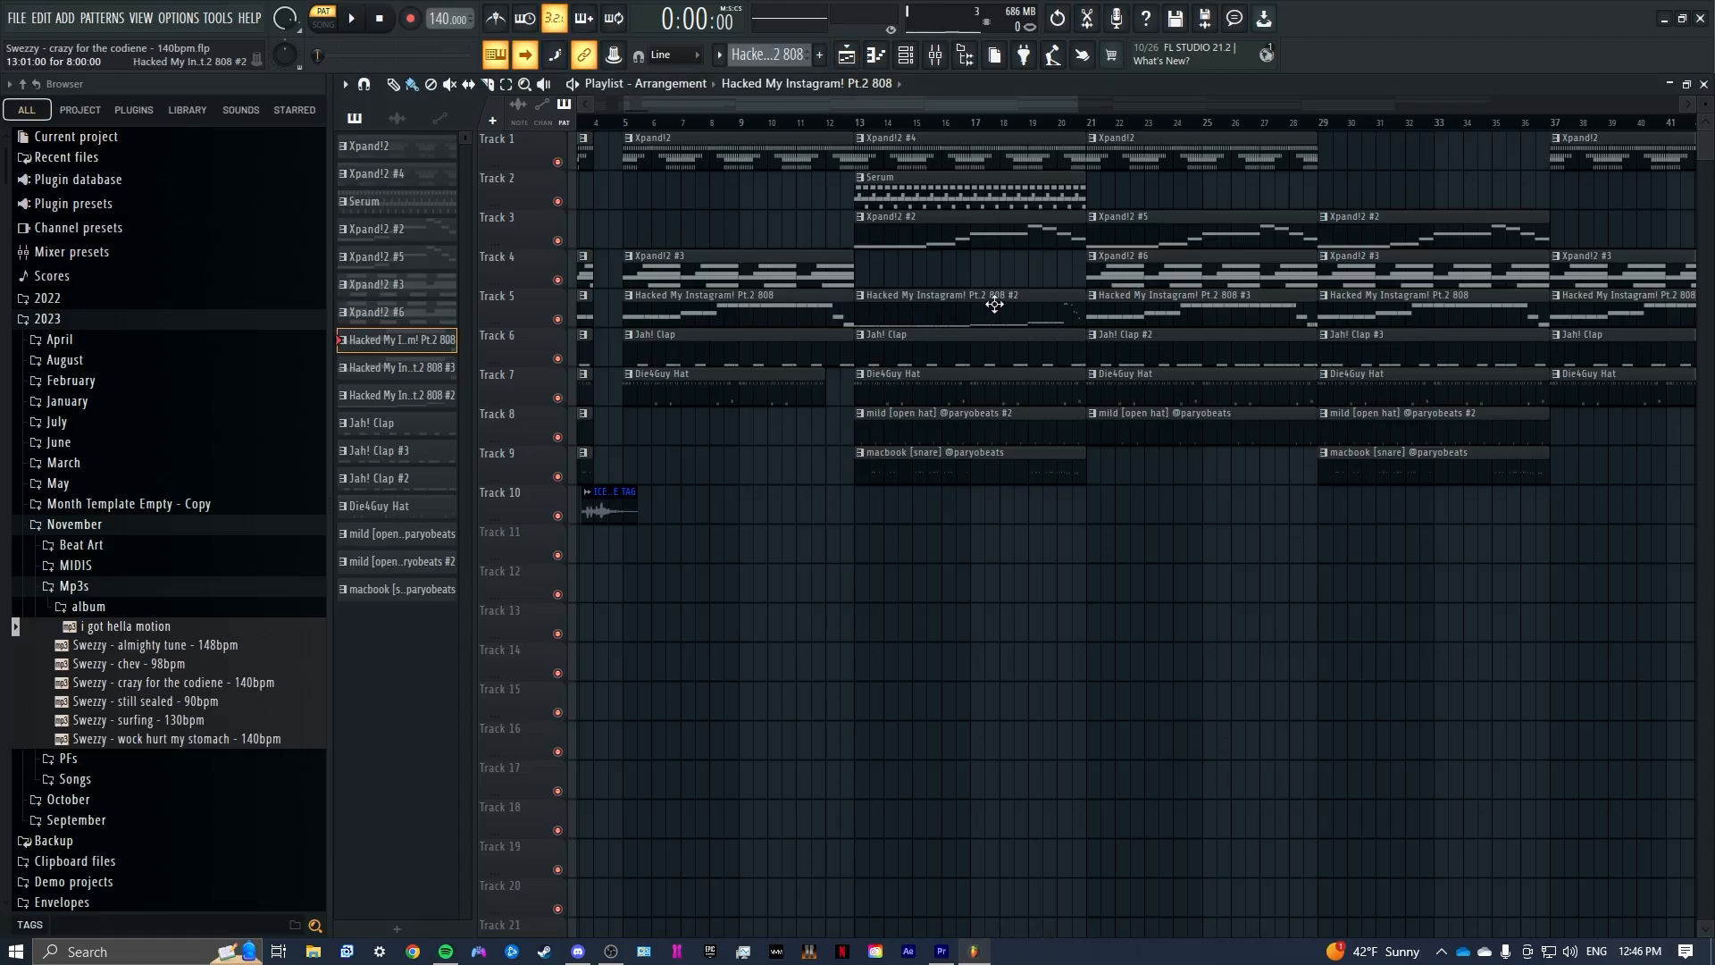
left_click(879, 62)
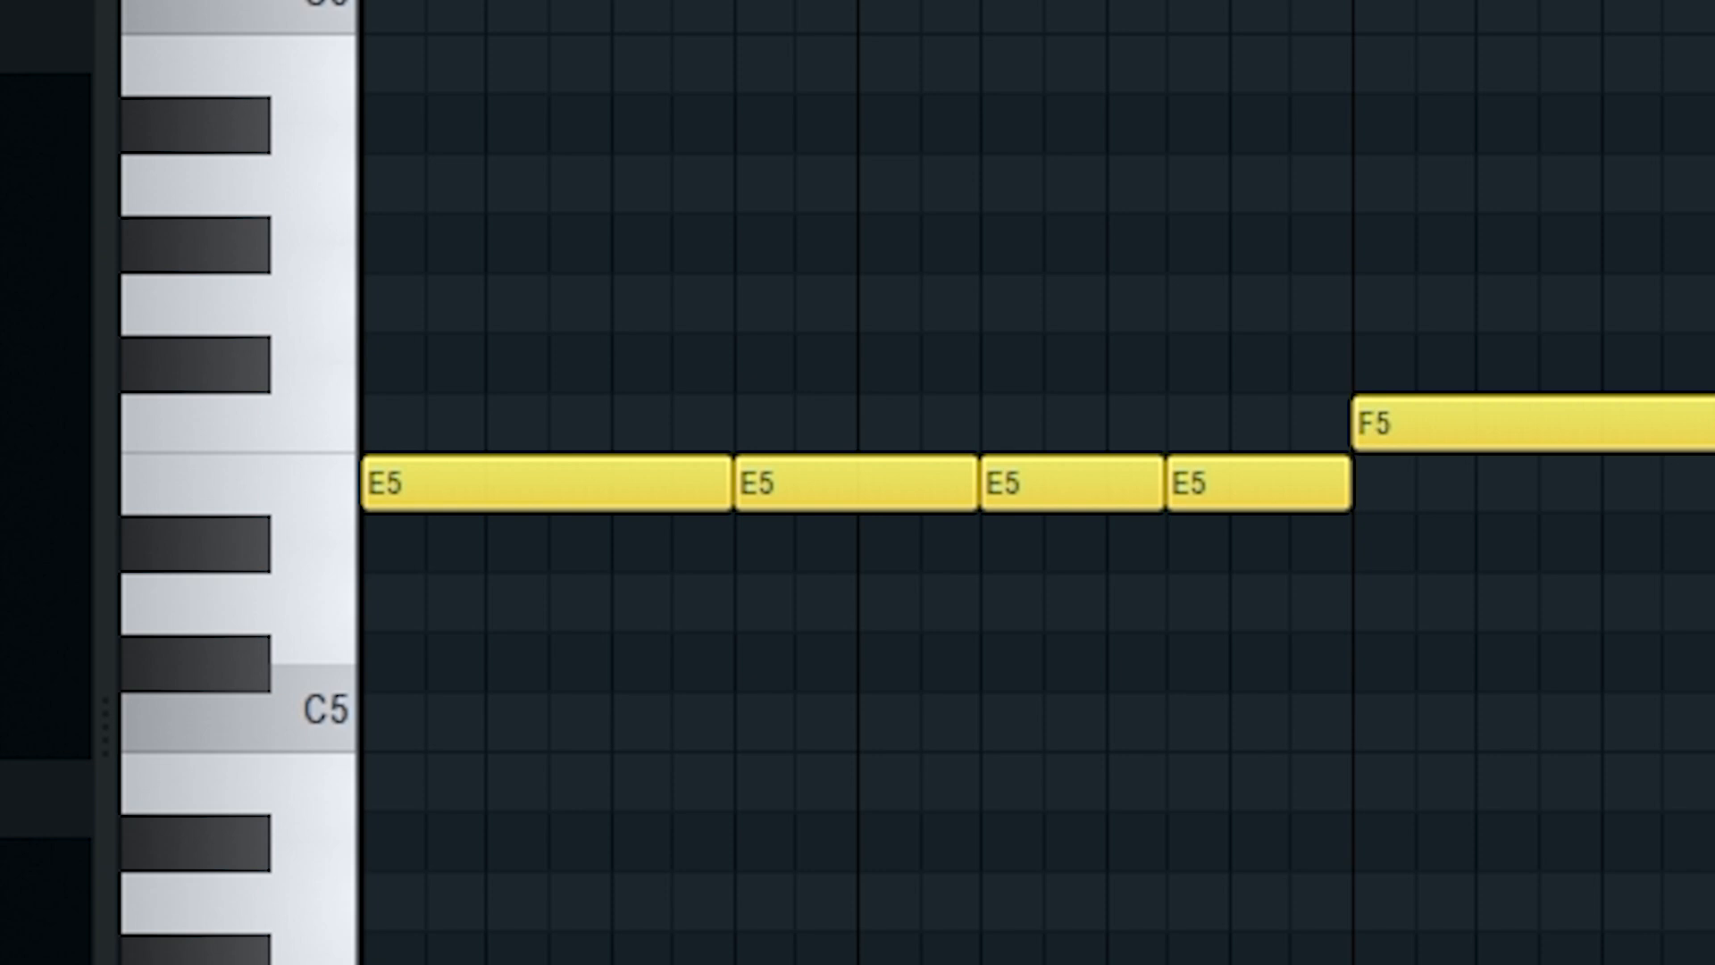
key("space")
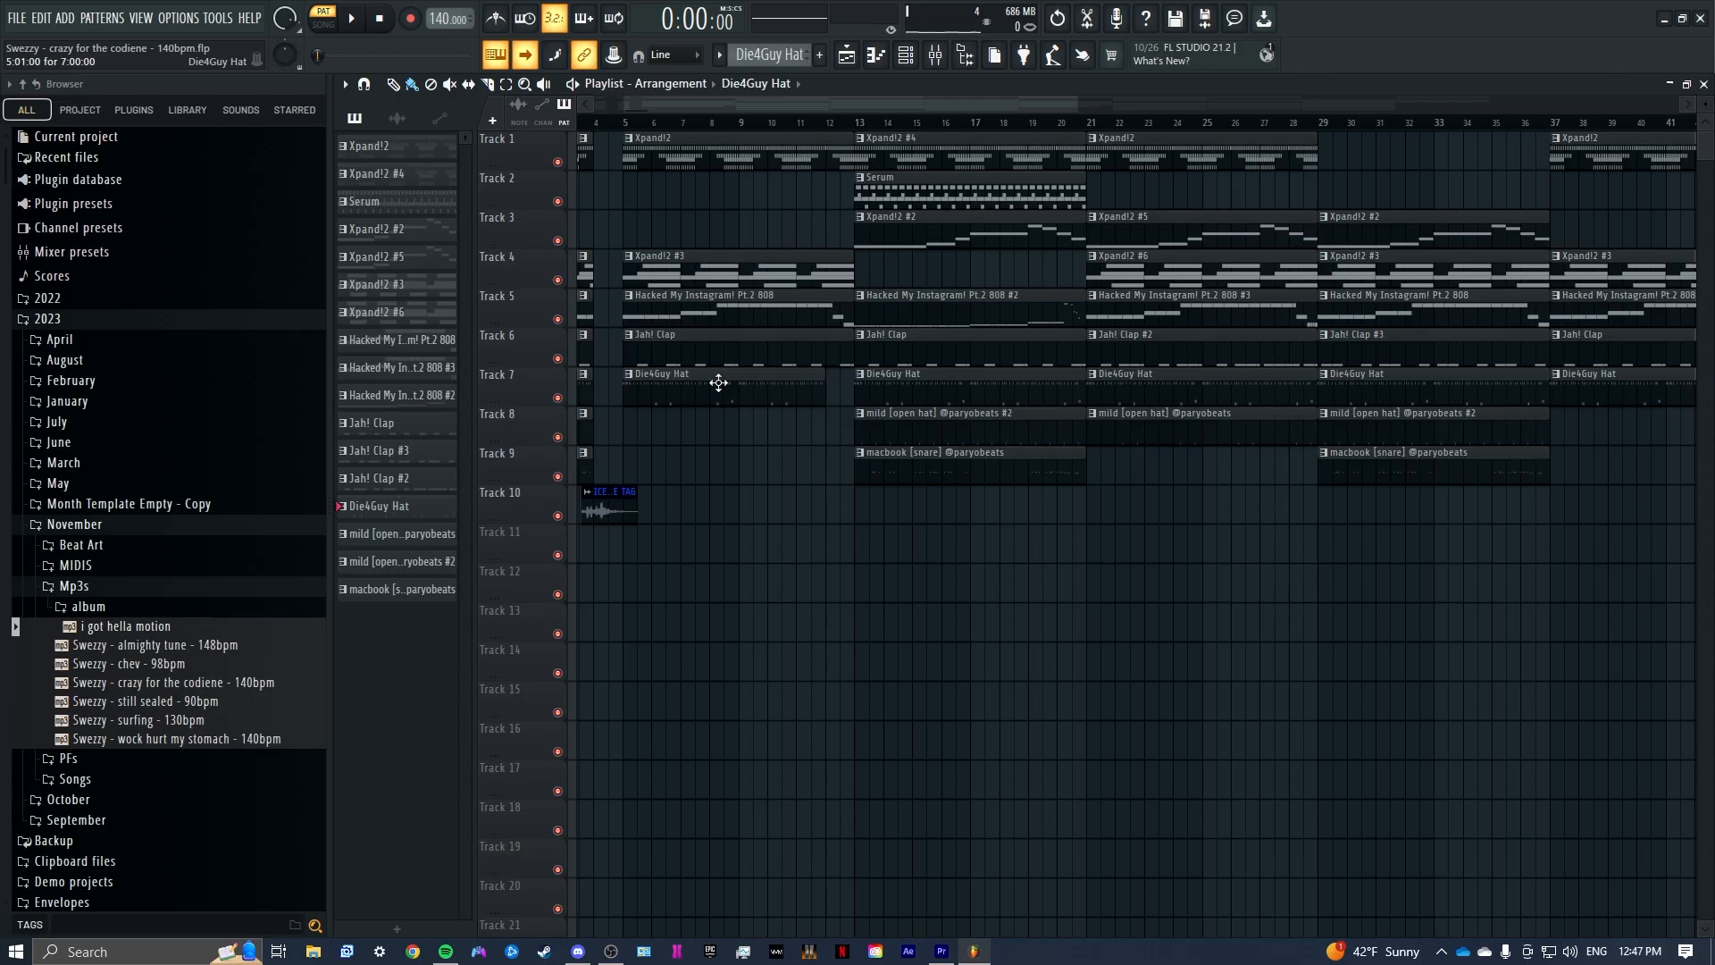
Step: Open the Die4Guy Hat pattern from the playlist and check the hi-hat's sampler settings
double_click(715, 378)
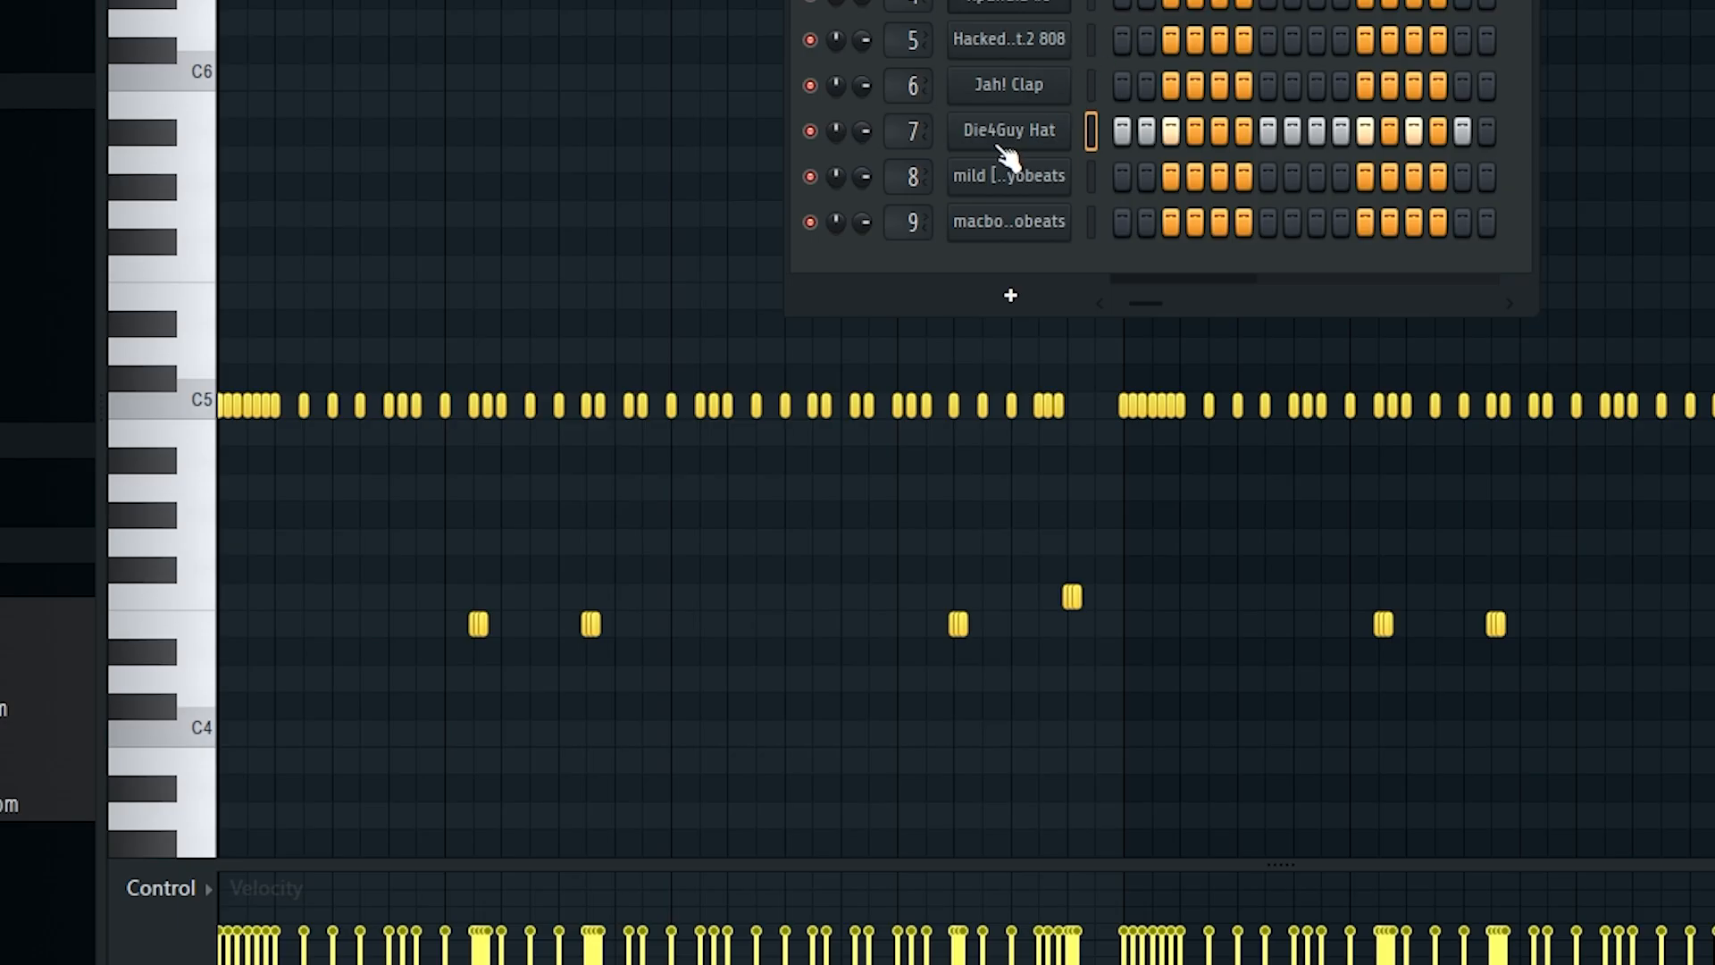
left_click(848, 341)
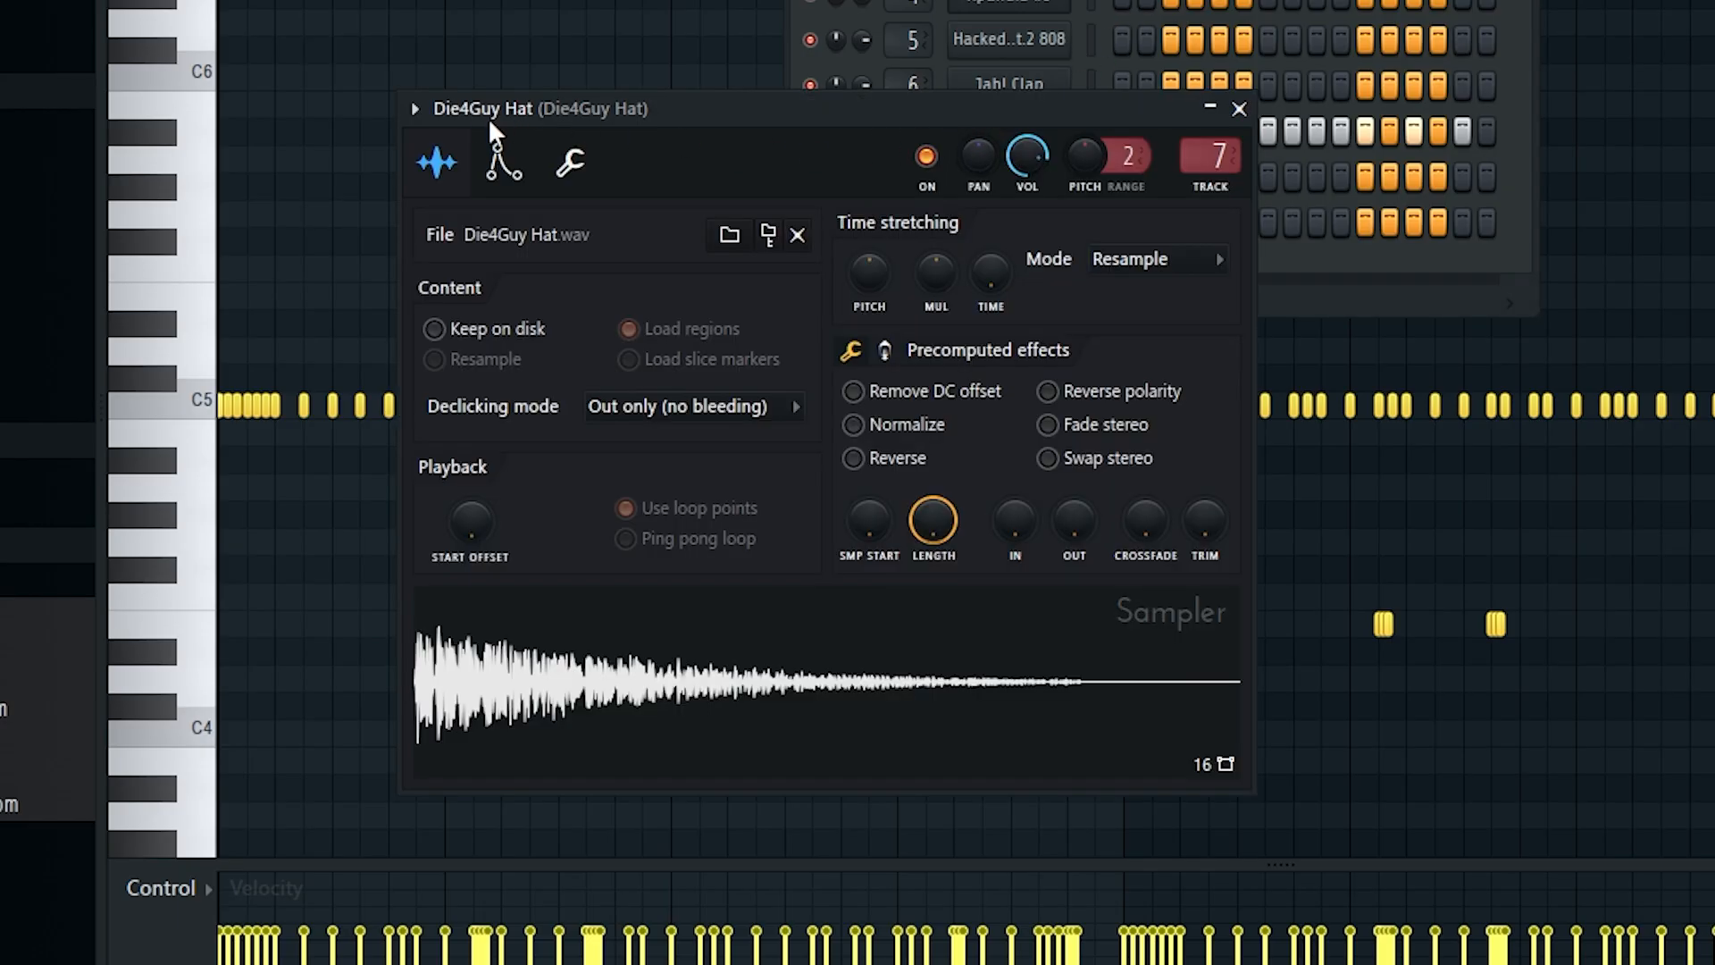
left_click(1239, 109)
scroll(125, 803, "down", 10)
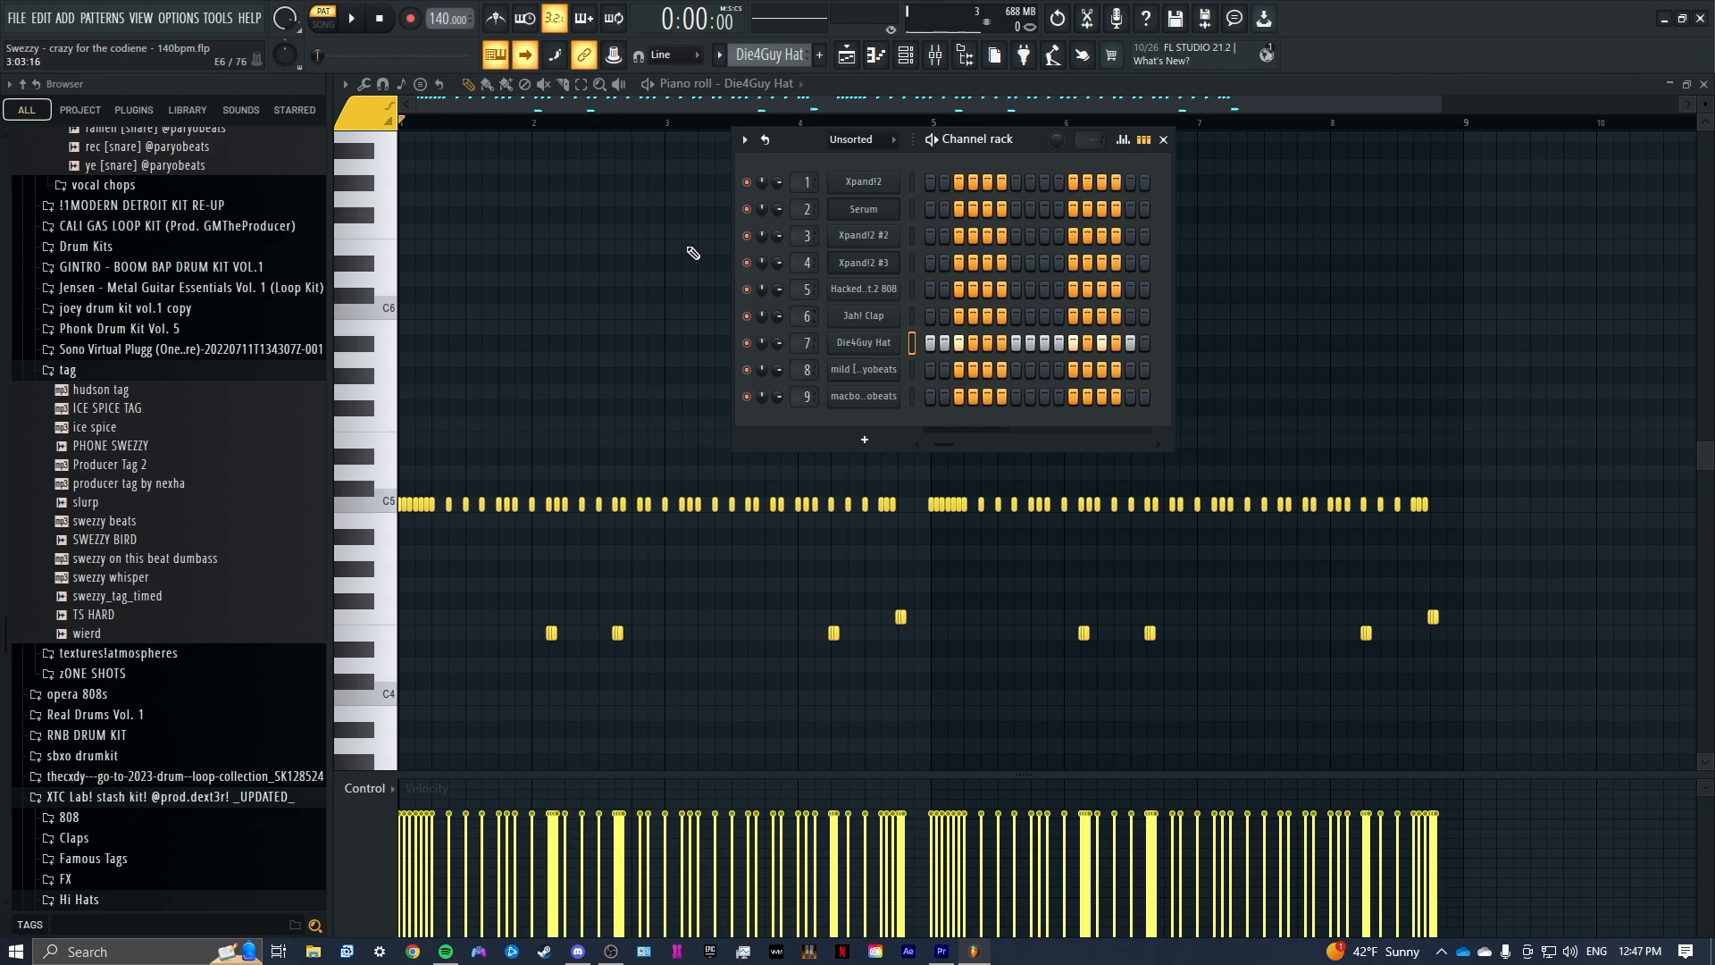
Step: Show the Die4Guy Hat channel's step-fill options with its whole pattern in view
left_click_drag(1441, 105, 1299, 105)
left_click(906, 55)
right_click(865, 345)
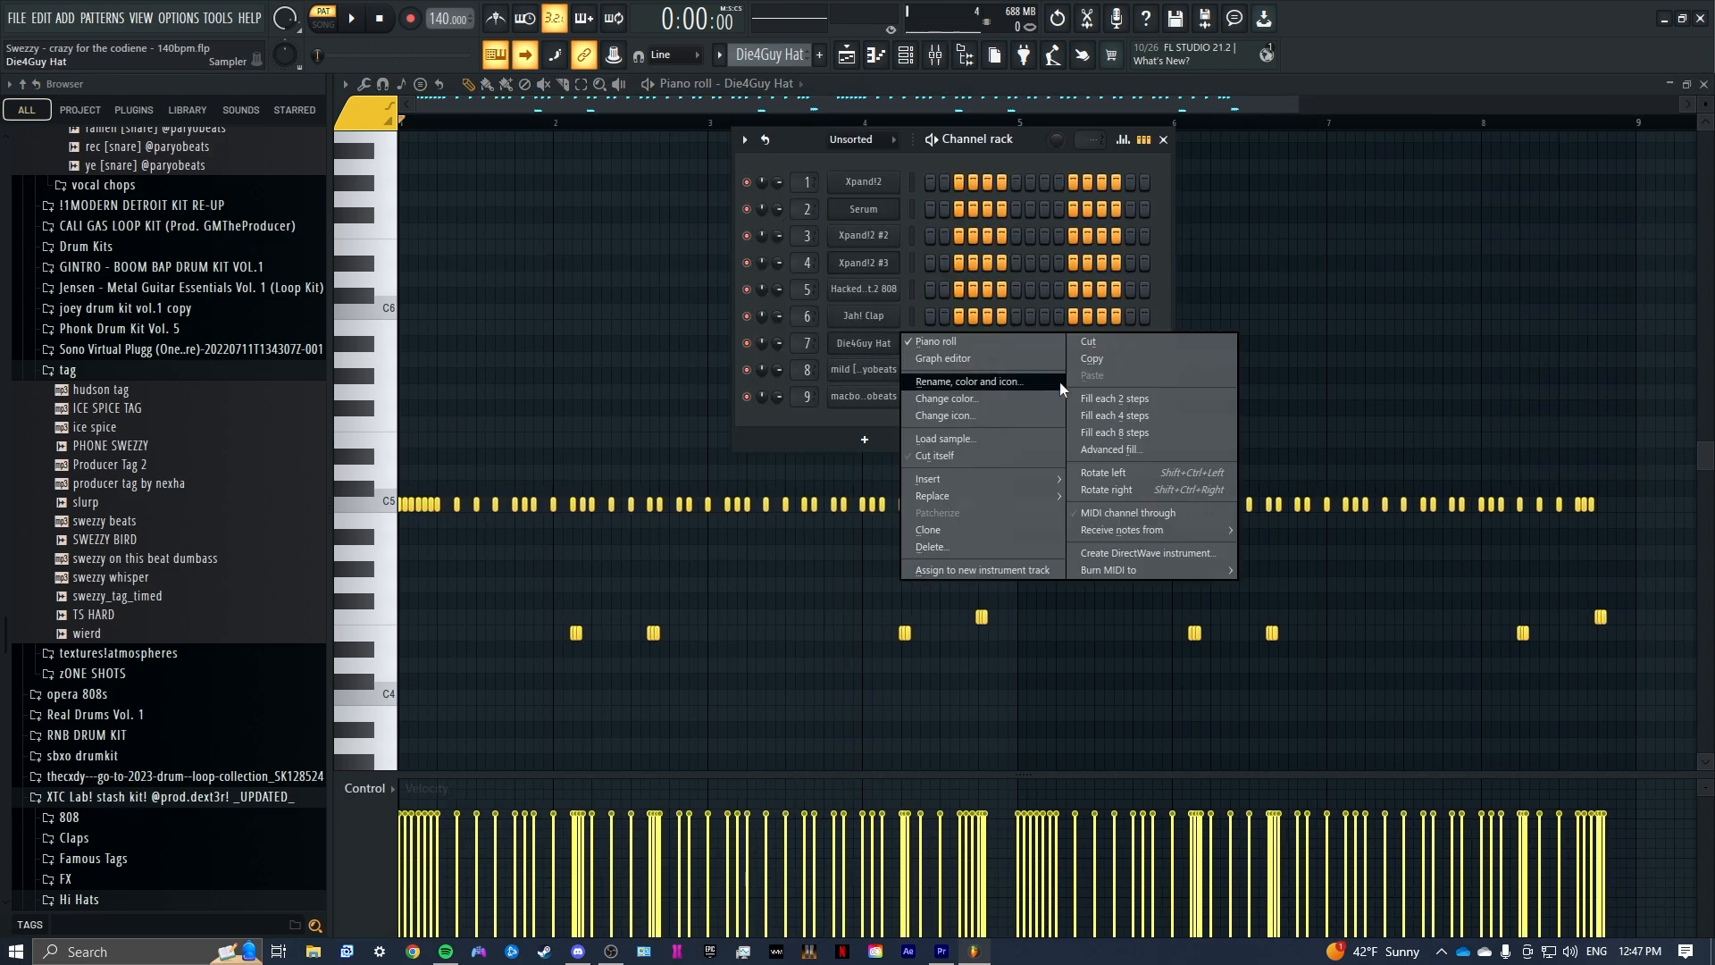
left_click(888, 89)
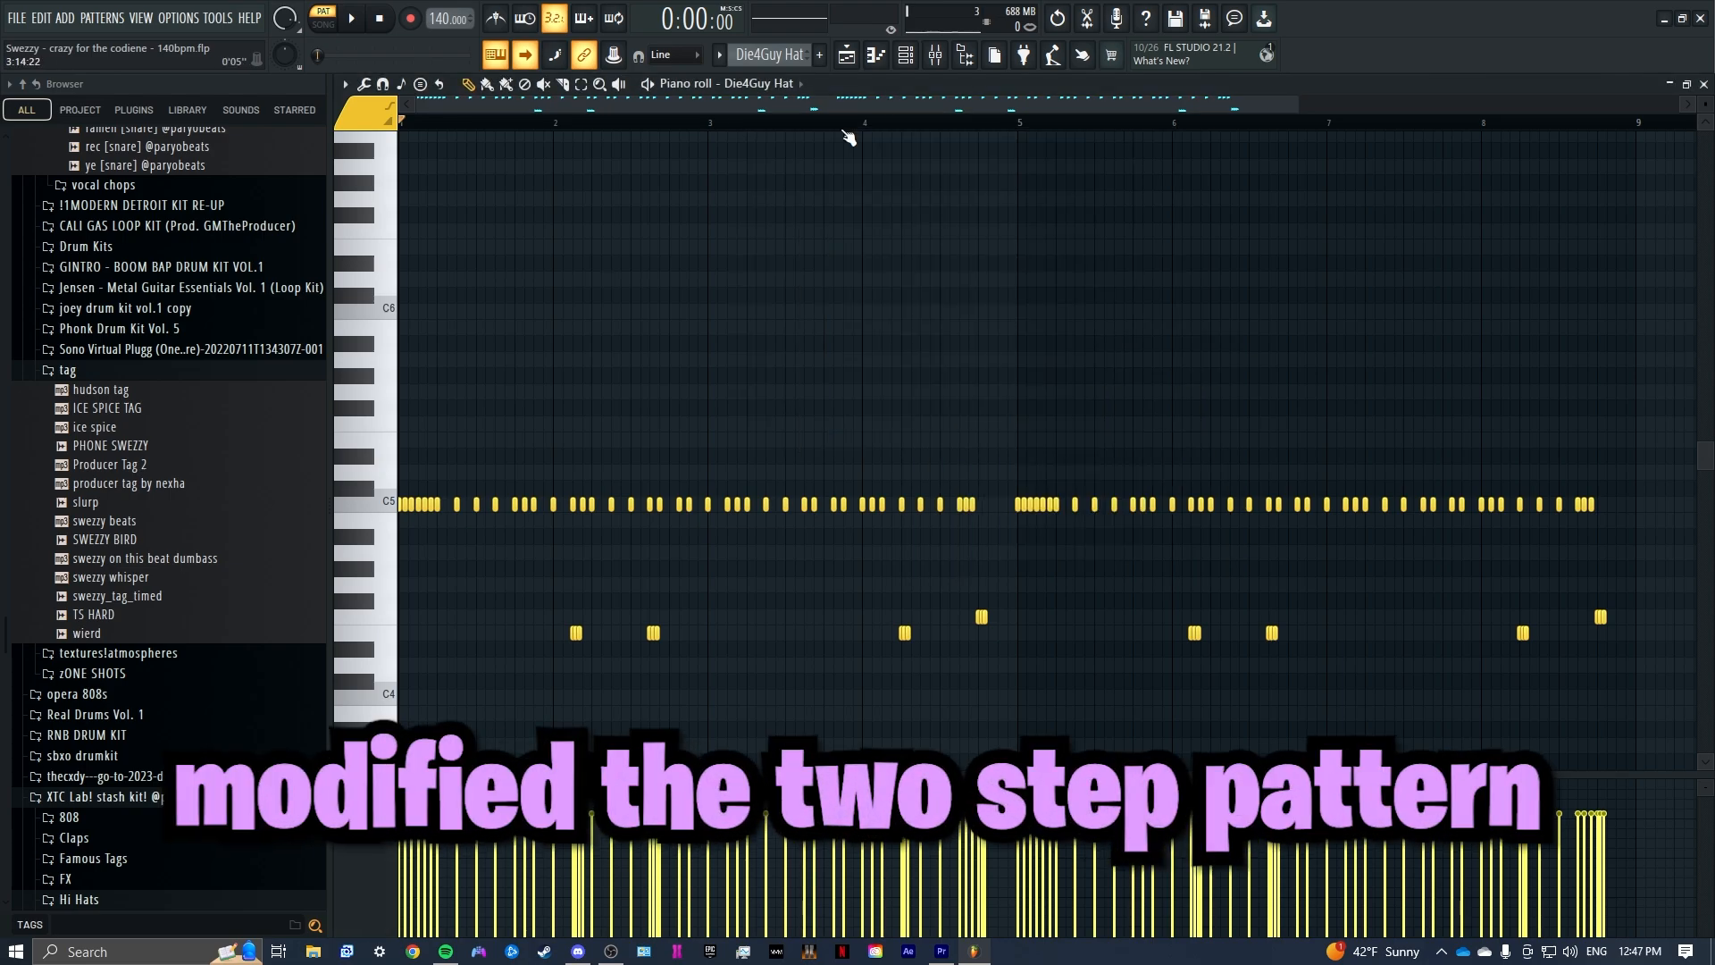
Step: Examine the spacing of the Die4Guy Hat notes and rolls up close and play the pattern
left_click_drag(1302, 100, 772, 100)
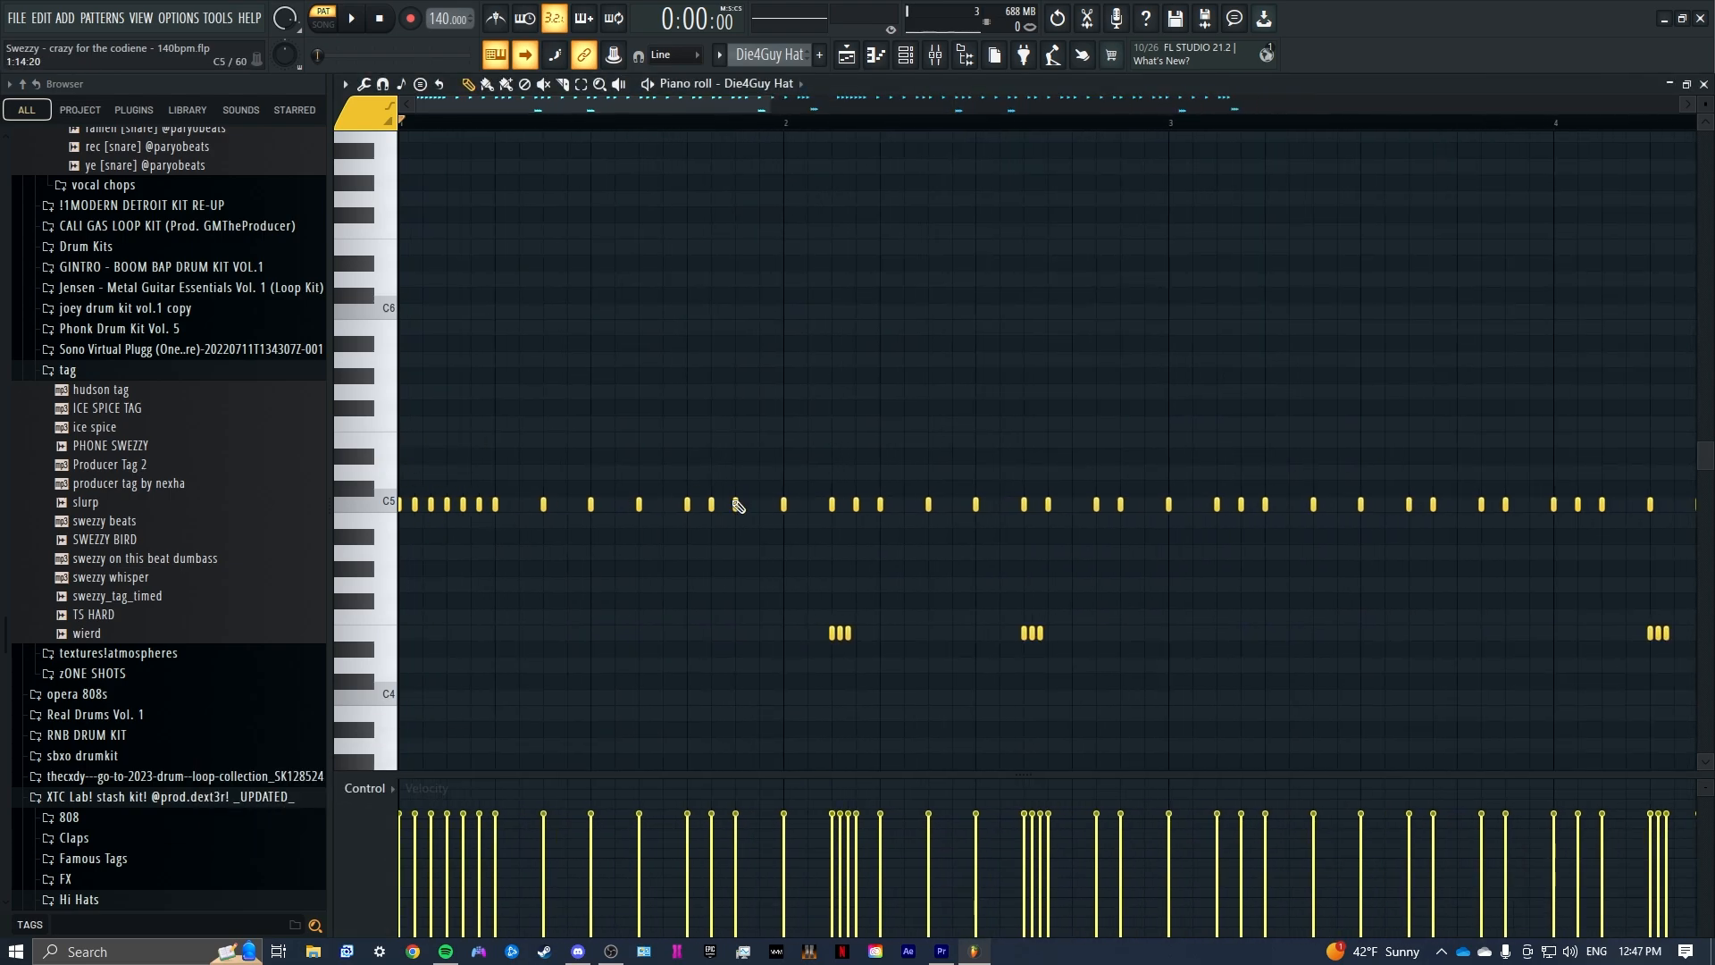
left_click_drag(770, 106, 1303, 130)
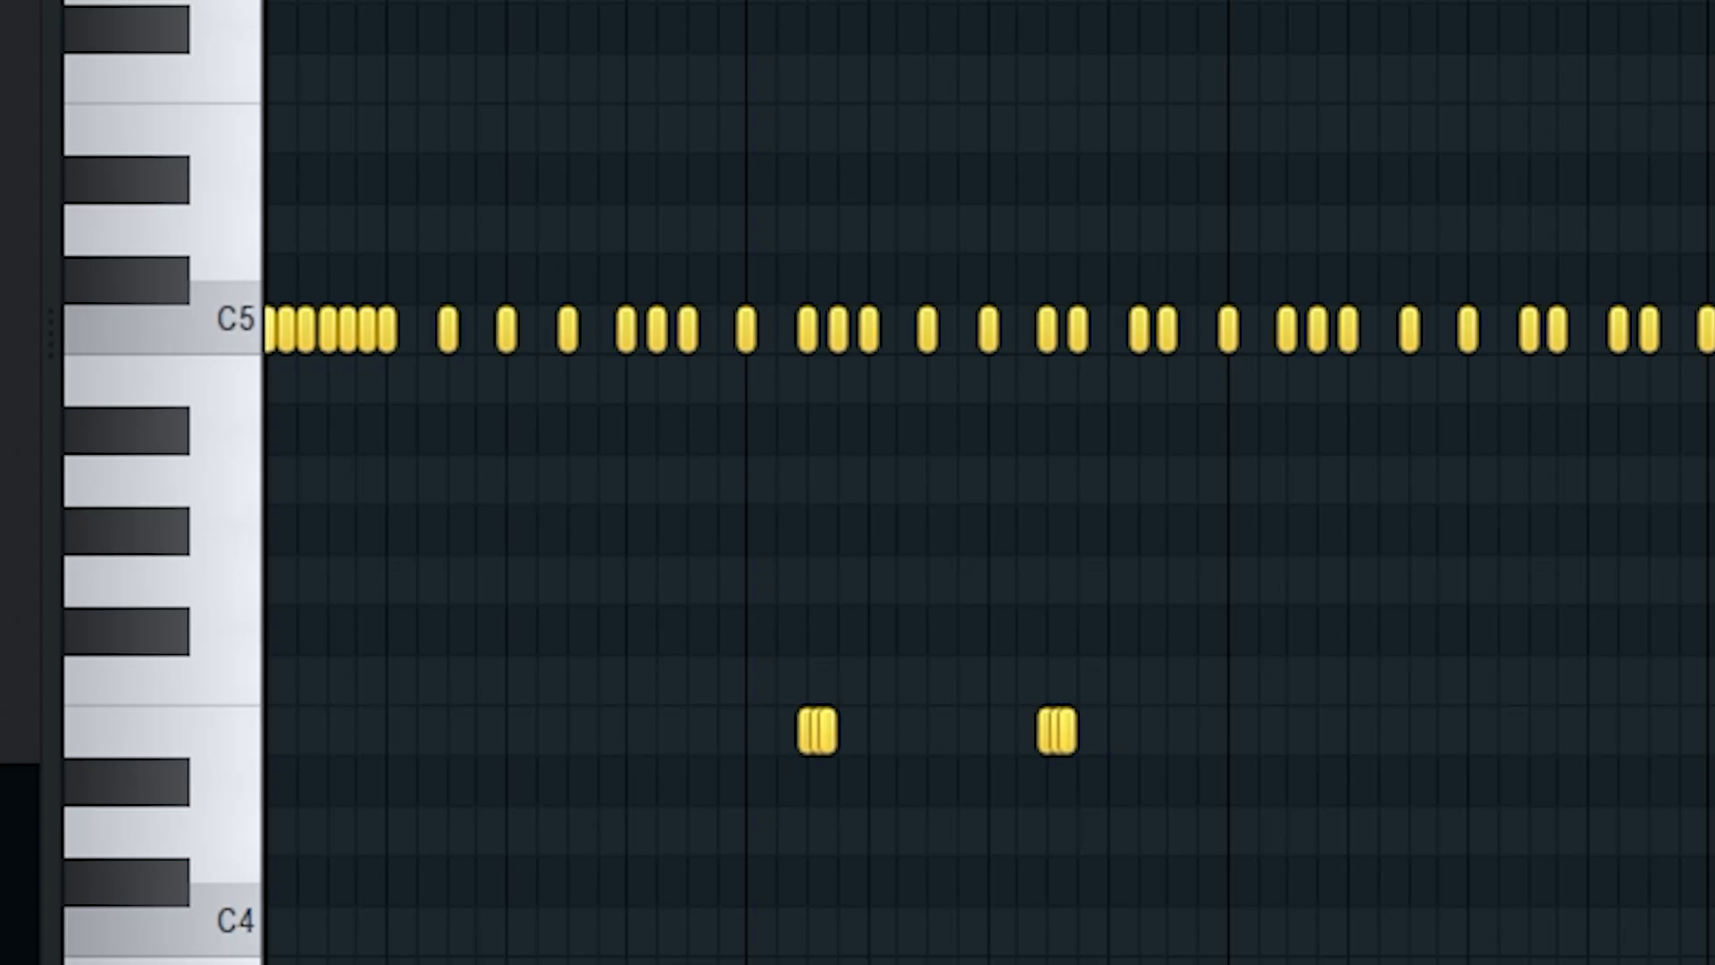
key("space")
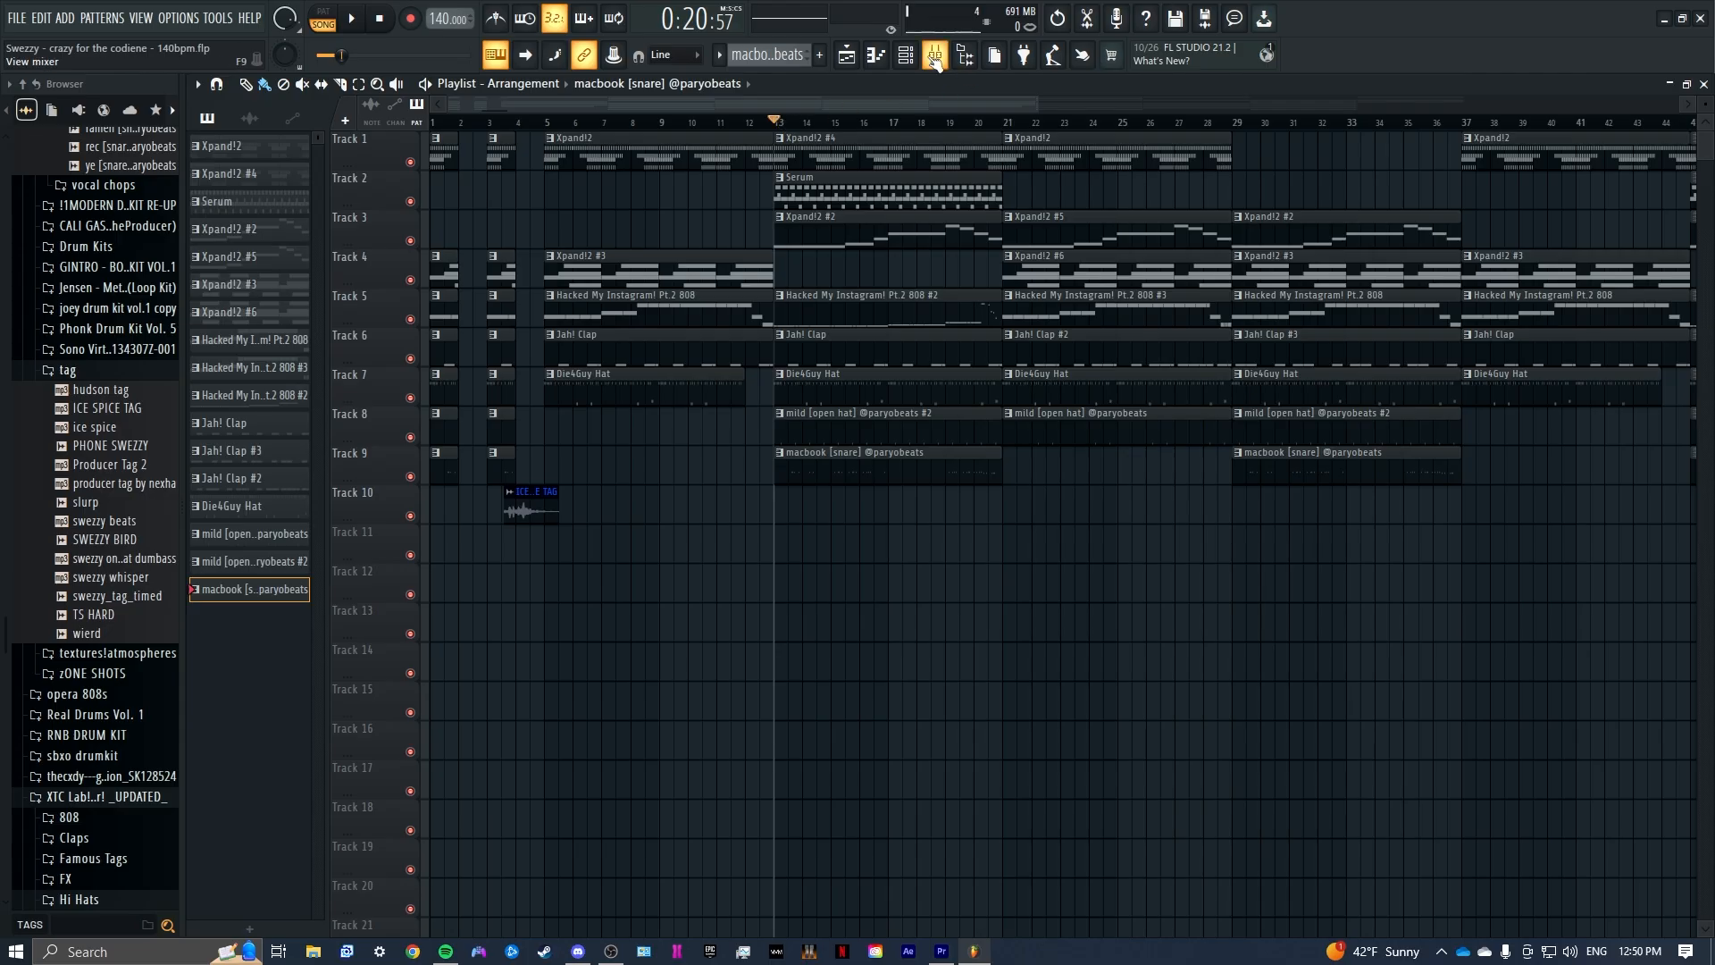
Step: Inspect the drum tracks' routing in the mixer and the Fruity Reeverb 2 effect on the percs track
left_click(935, 57)
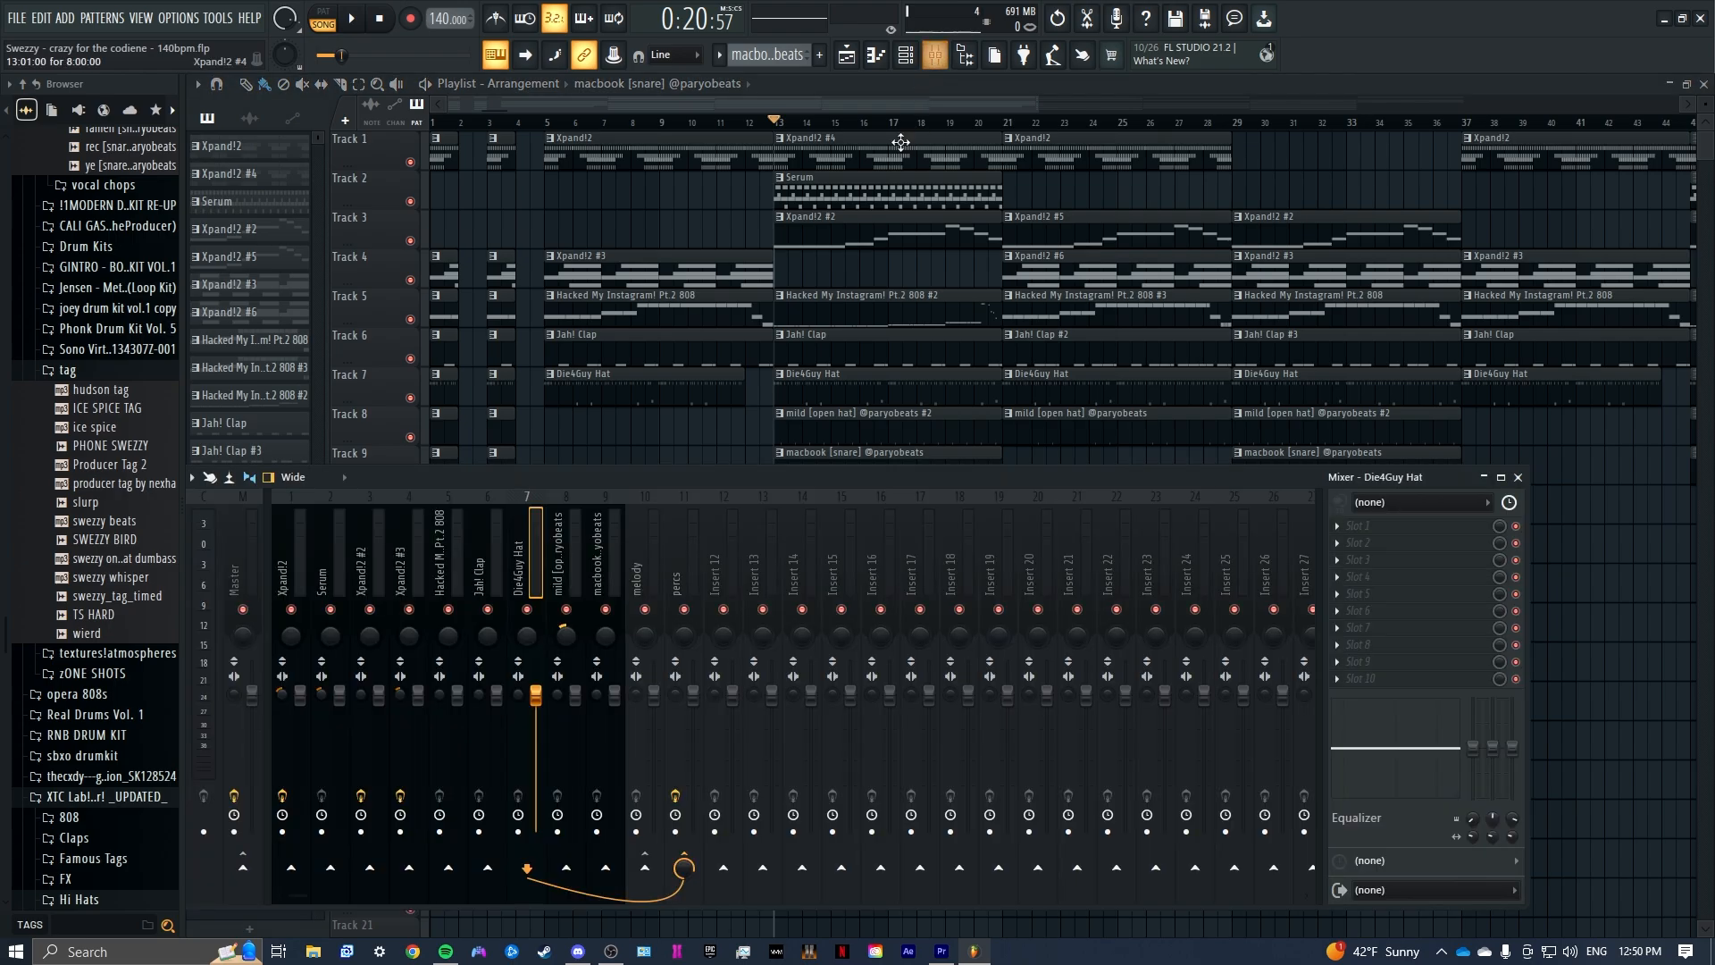
left_click(486, 501)
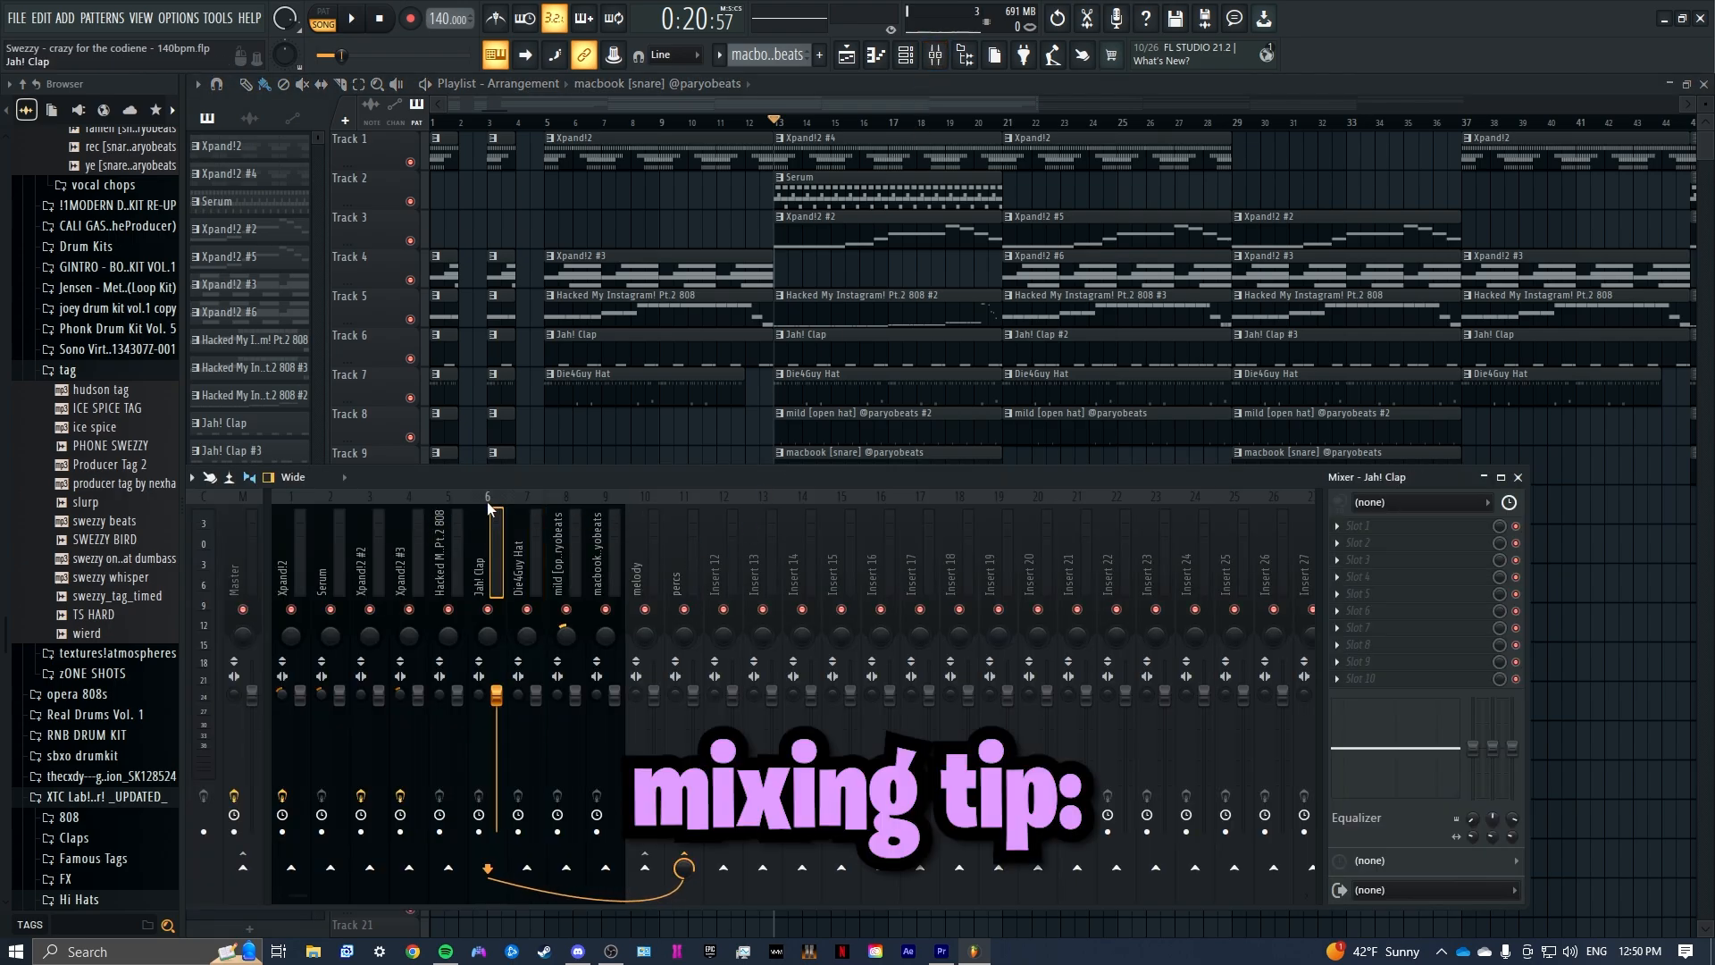
left_click_drag(575, 479, 605, 423)
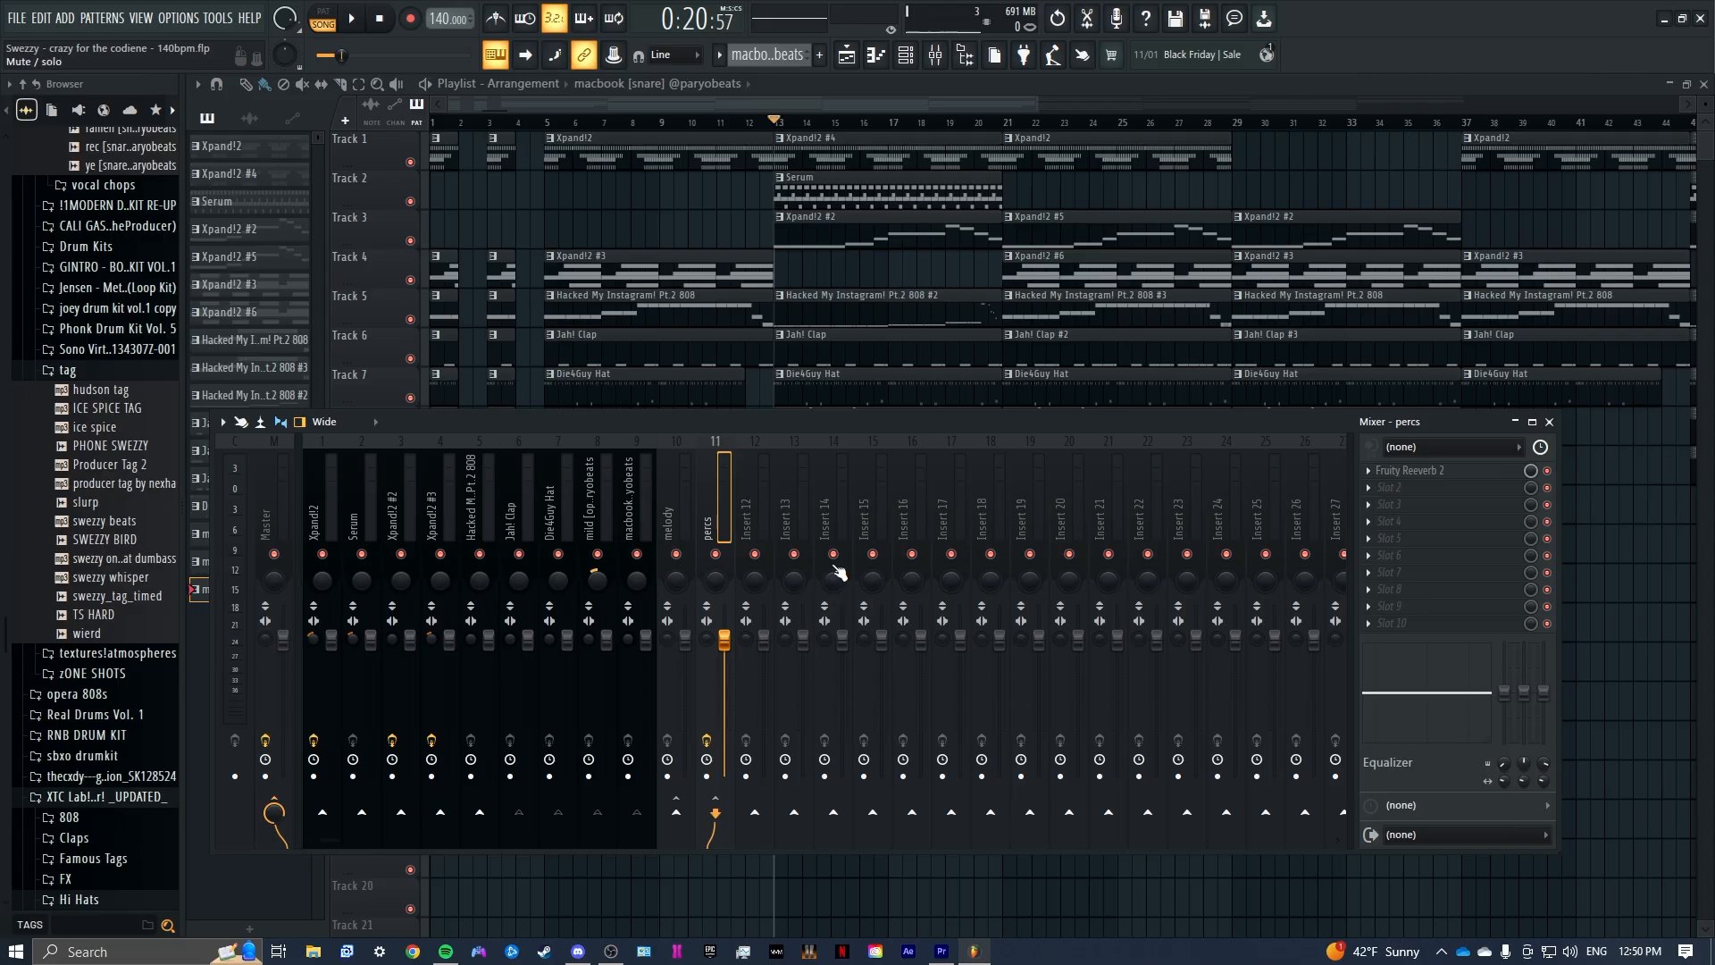
left_click(1430, 471)
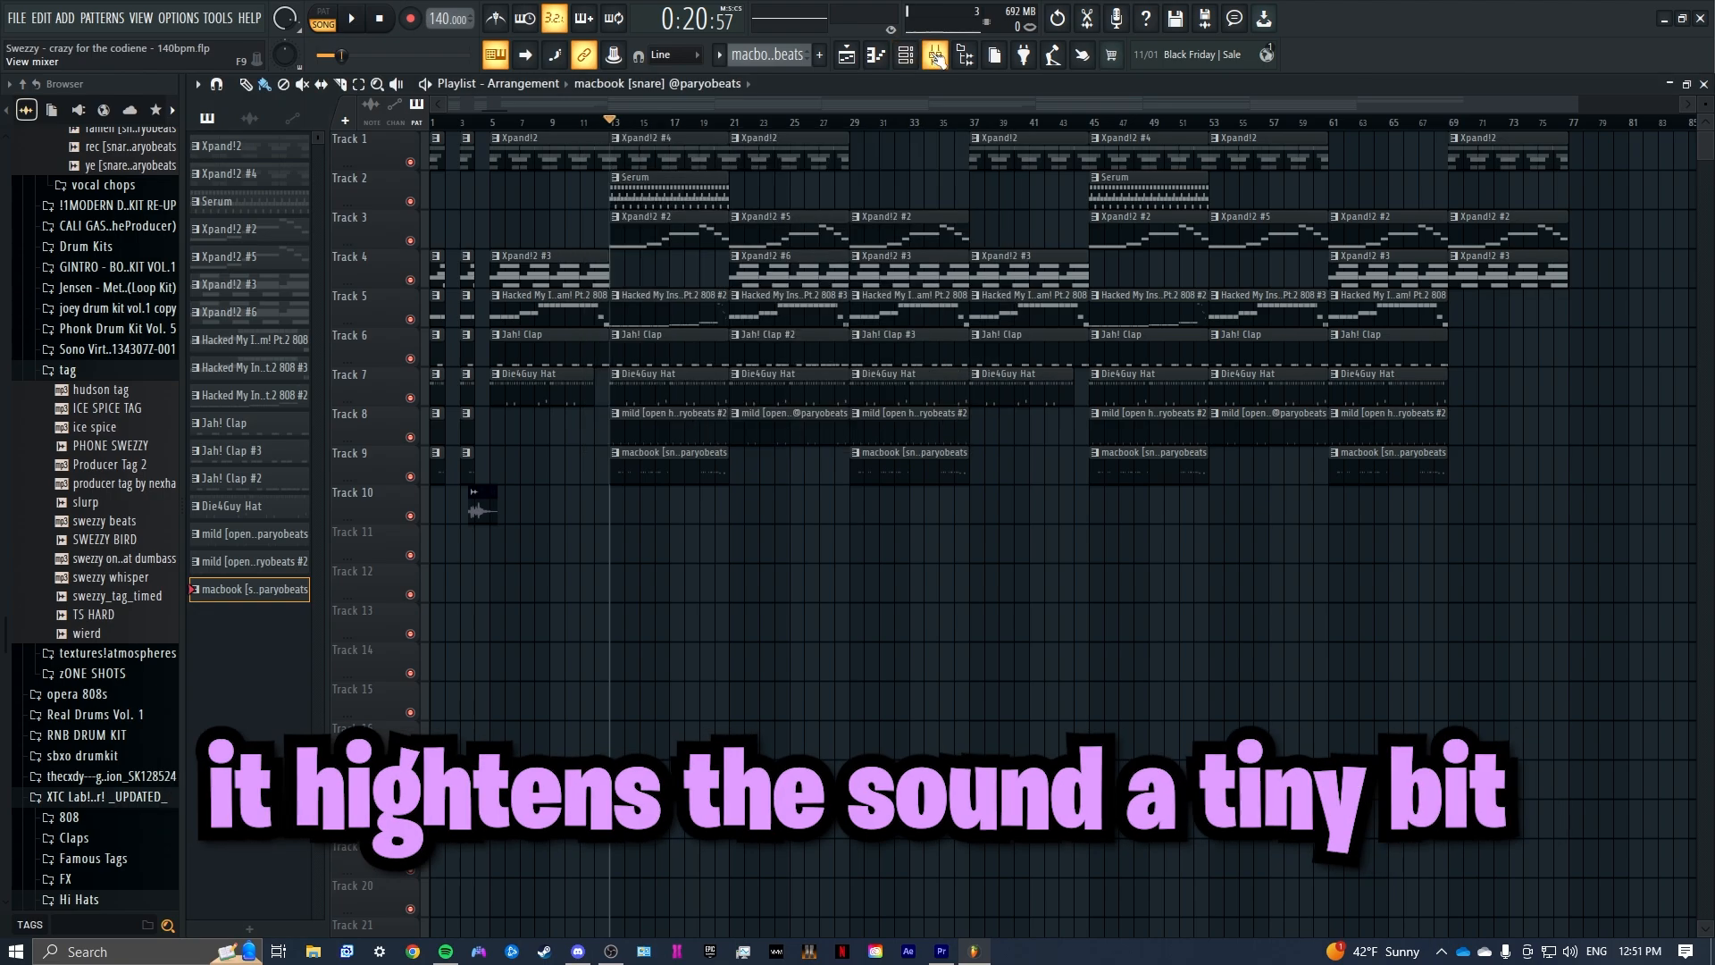
left_click(937, 57)
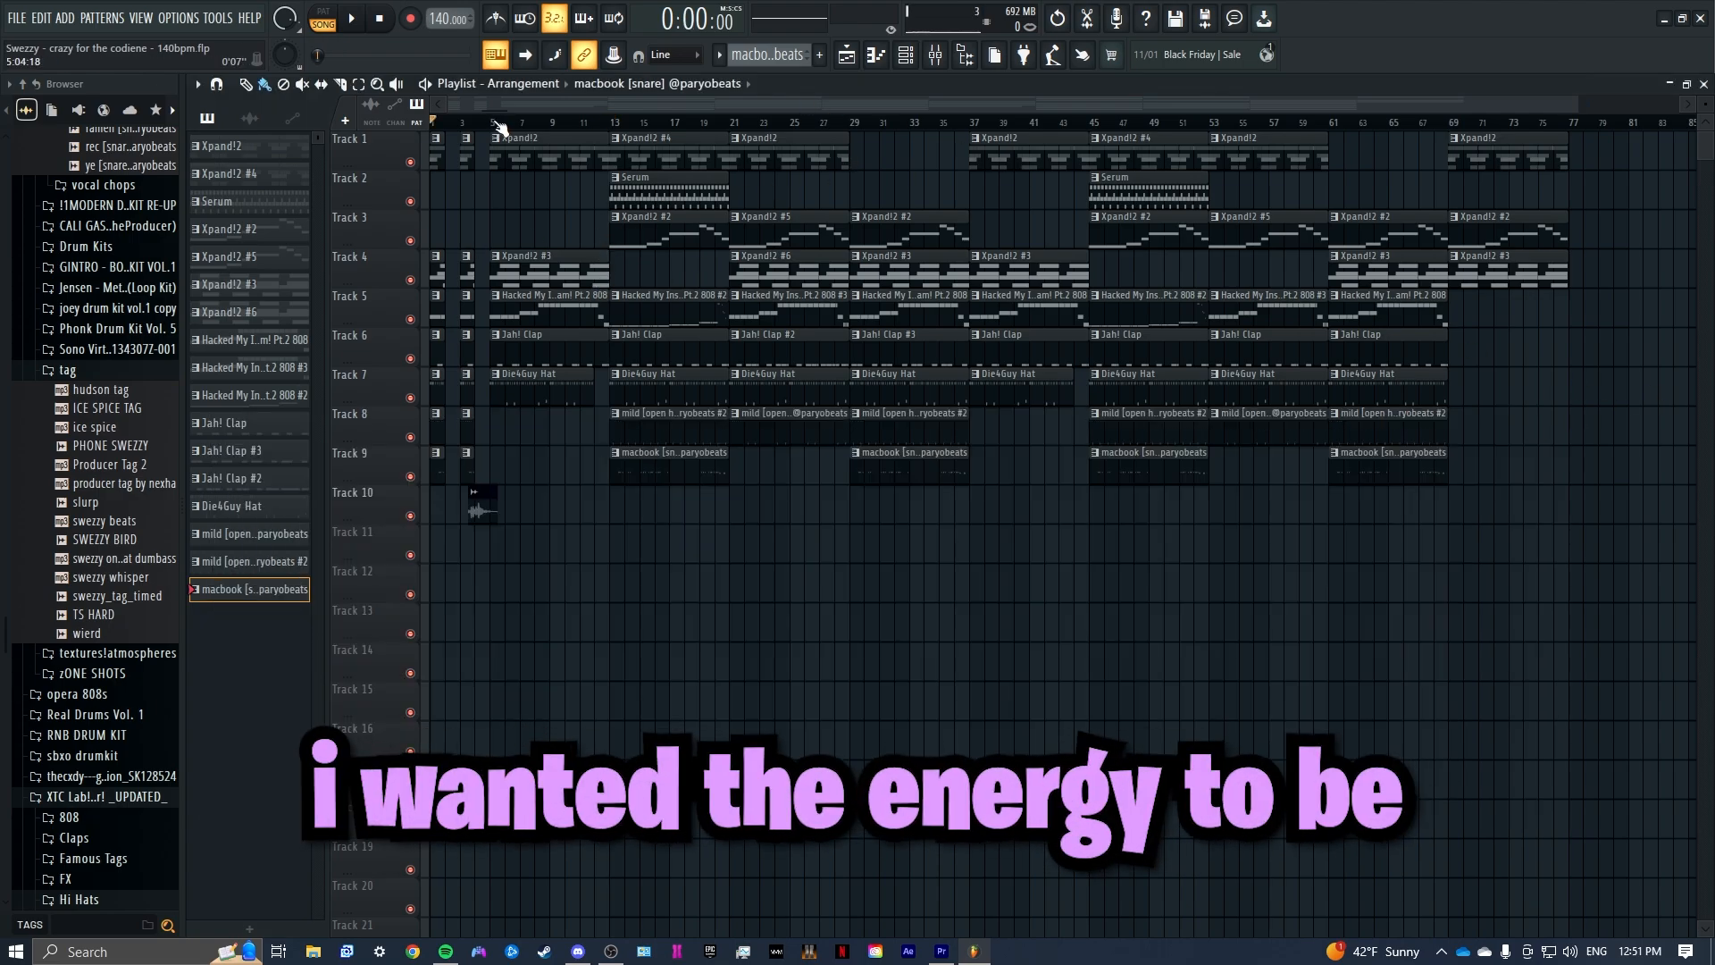
Step: Highlight the arrangement from bar 5, extend the time selection to bar 77, and clear the selection
left_click_drag(496, 126, 889, 131)
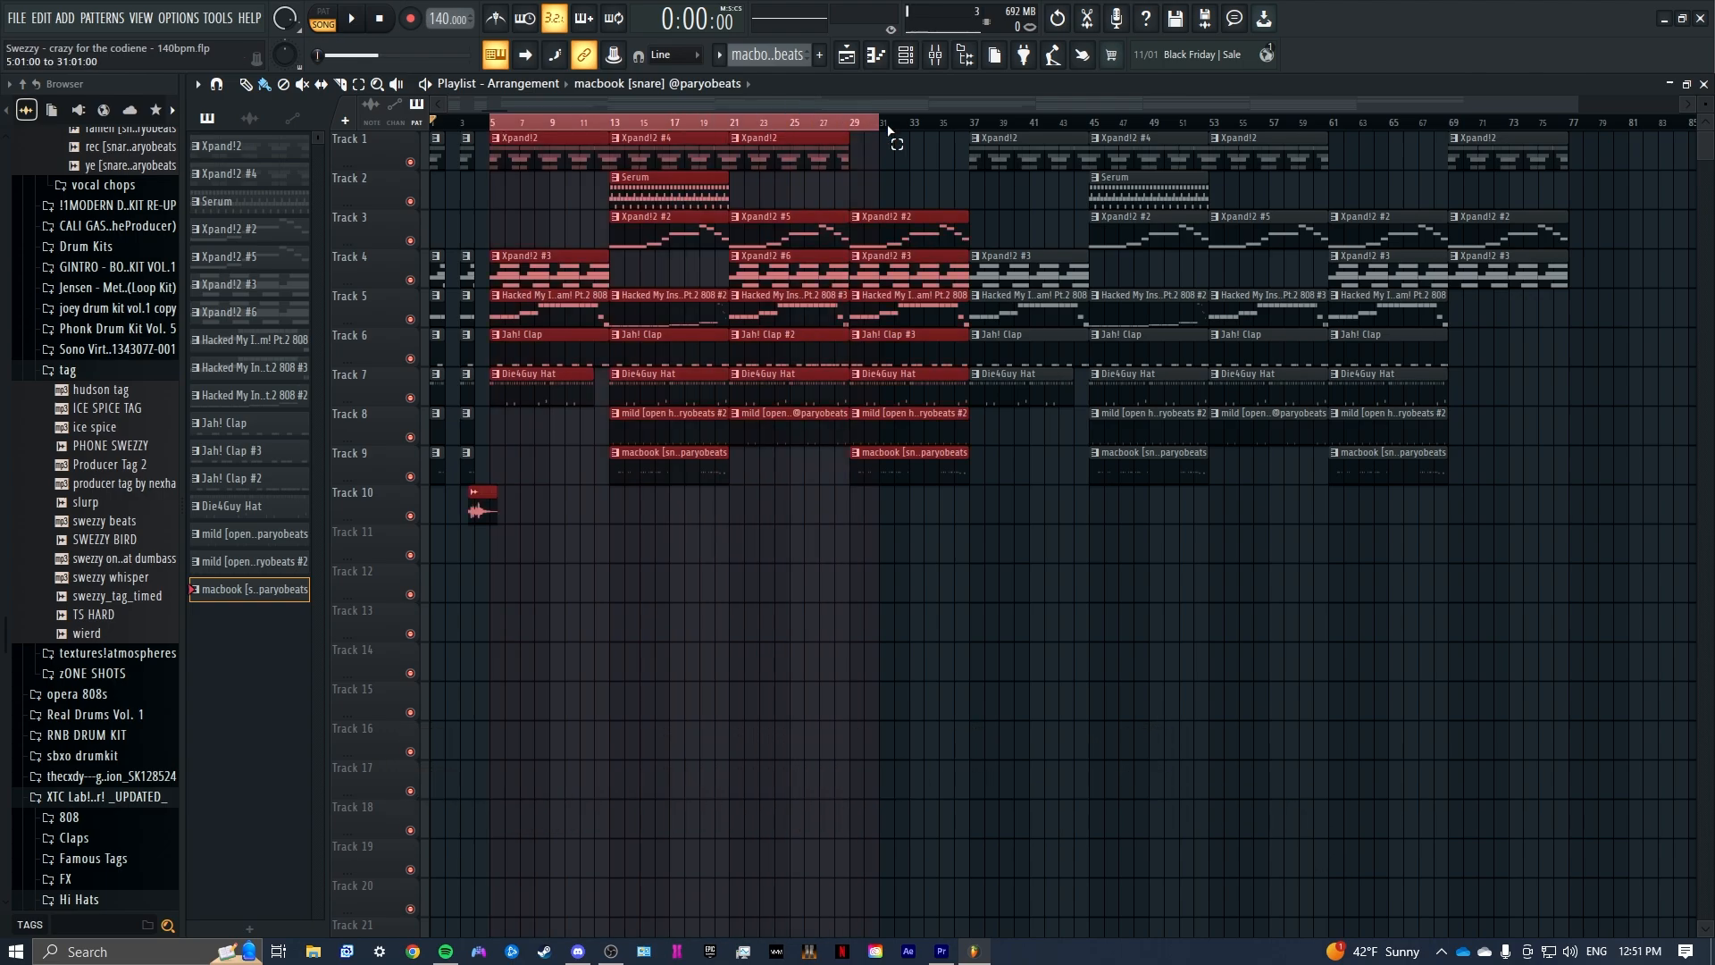
key("space")
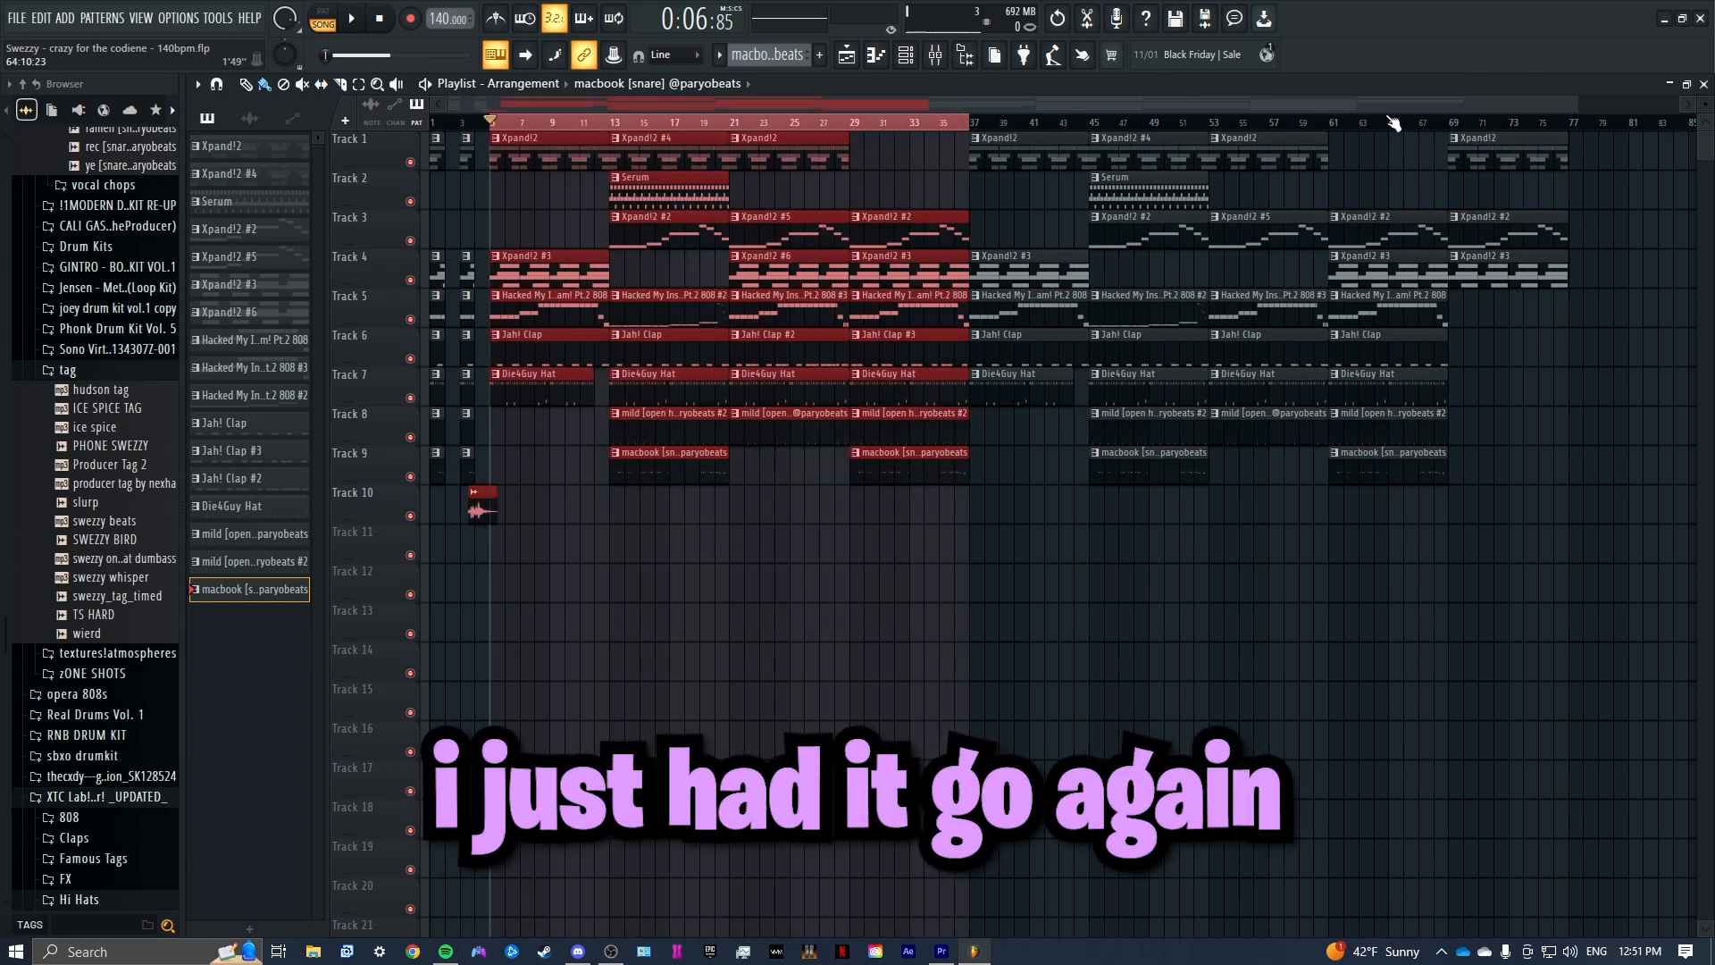
left_click_drag(1393, 123, 1453, 126)
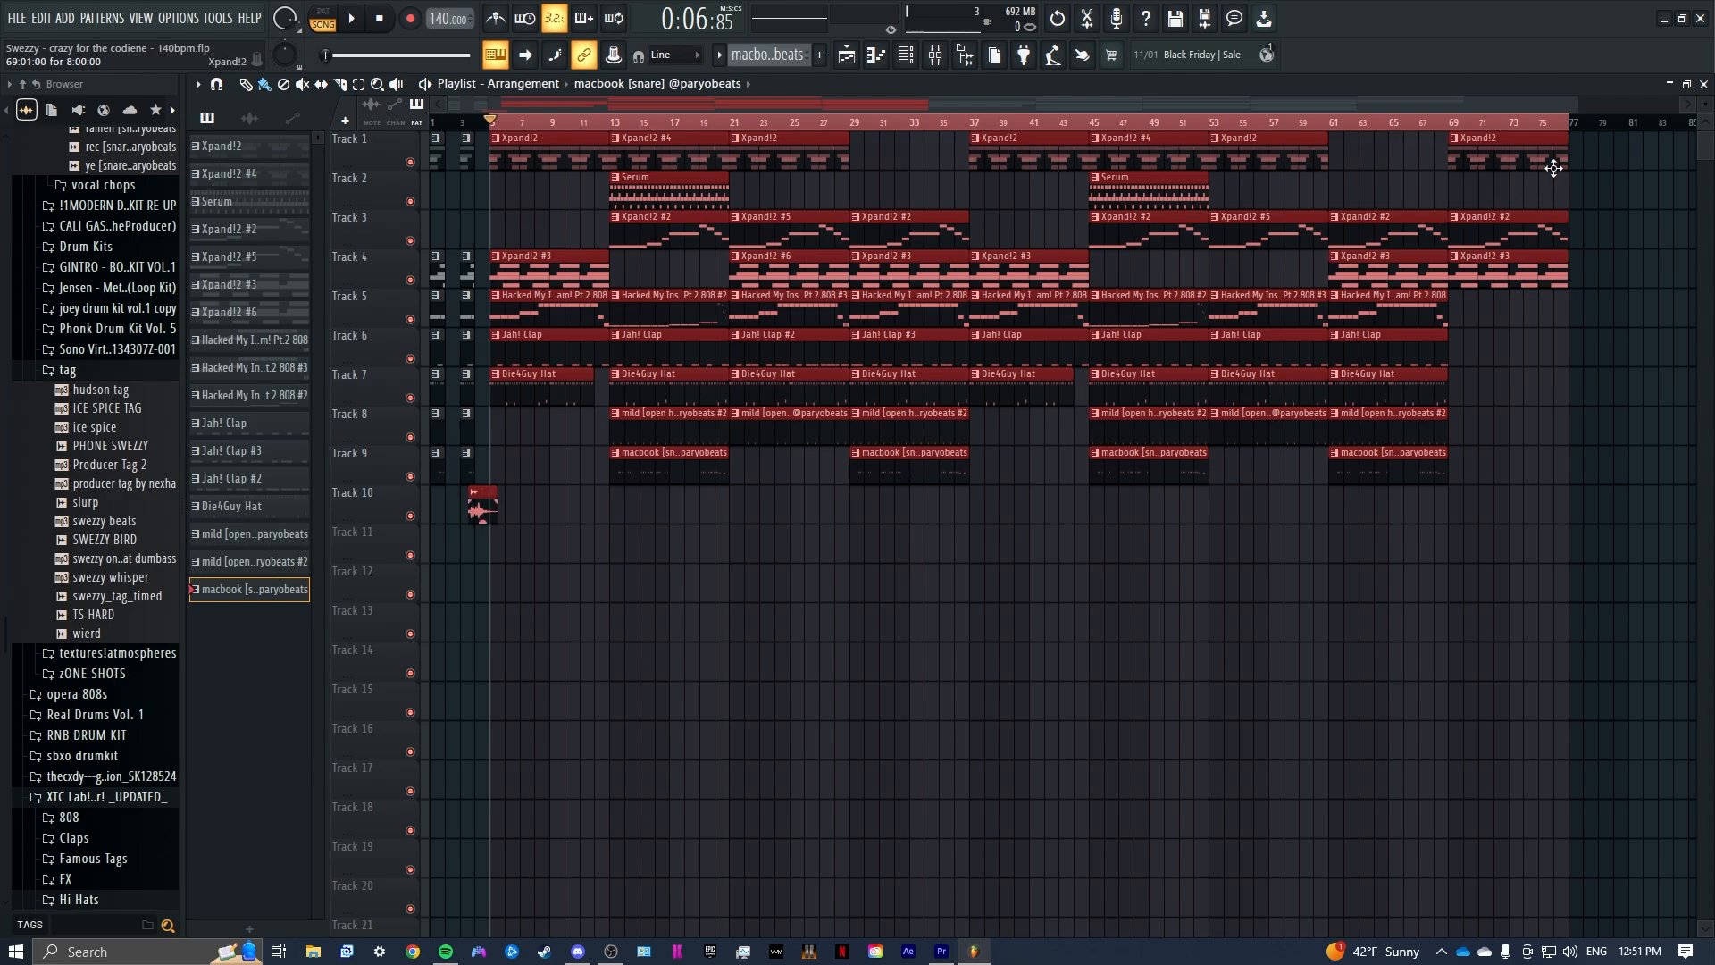
left_click(1578, 126, "ctrl")
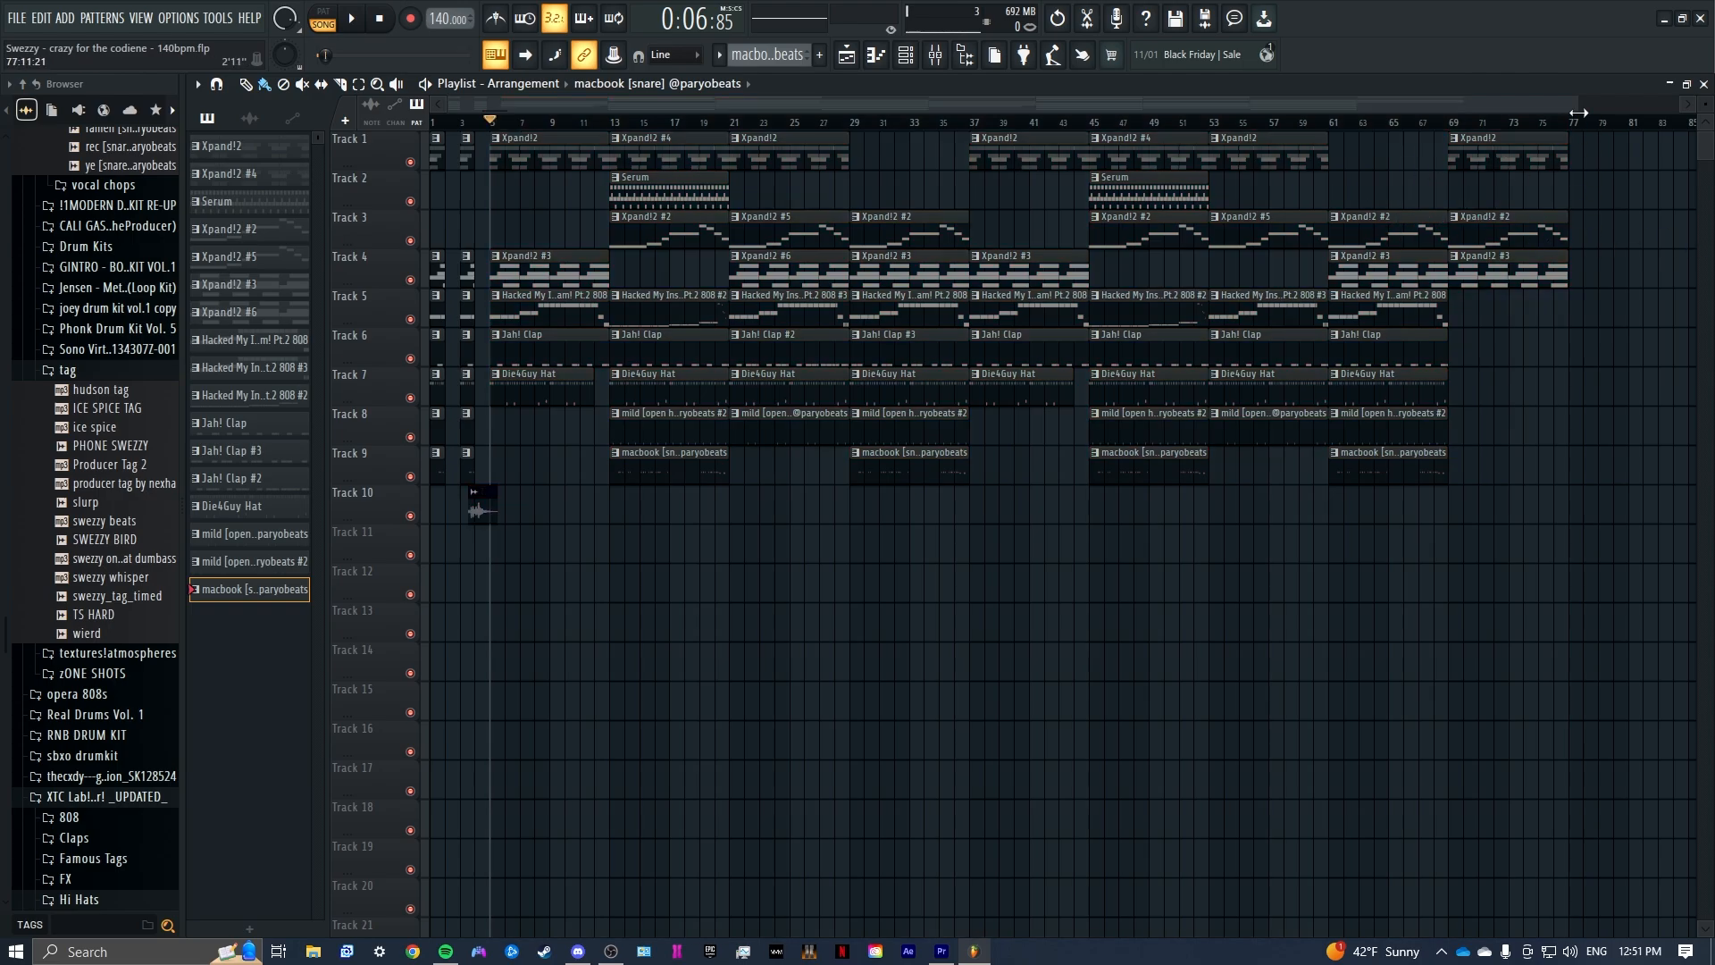
Step: Examine the intro clips and the ICE SPICE TAG on Track 10 up close, and return to the full arrangement
left_click_drag(1578, 106, 738, 98)
left_click(646, 122)
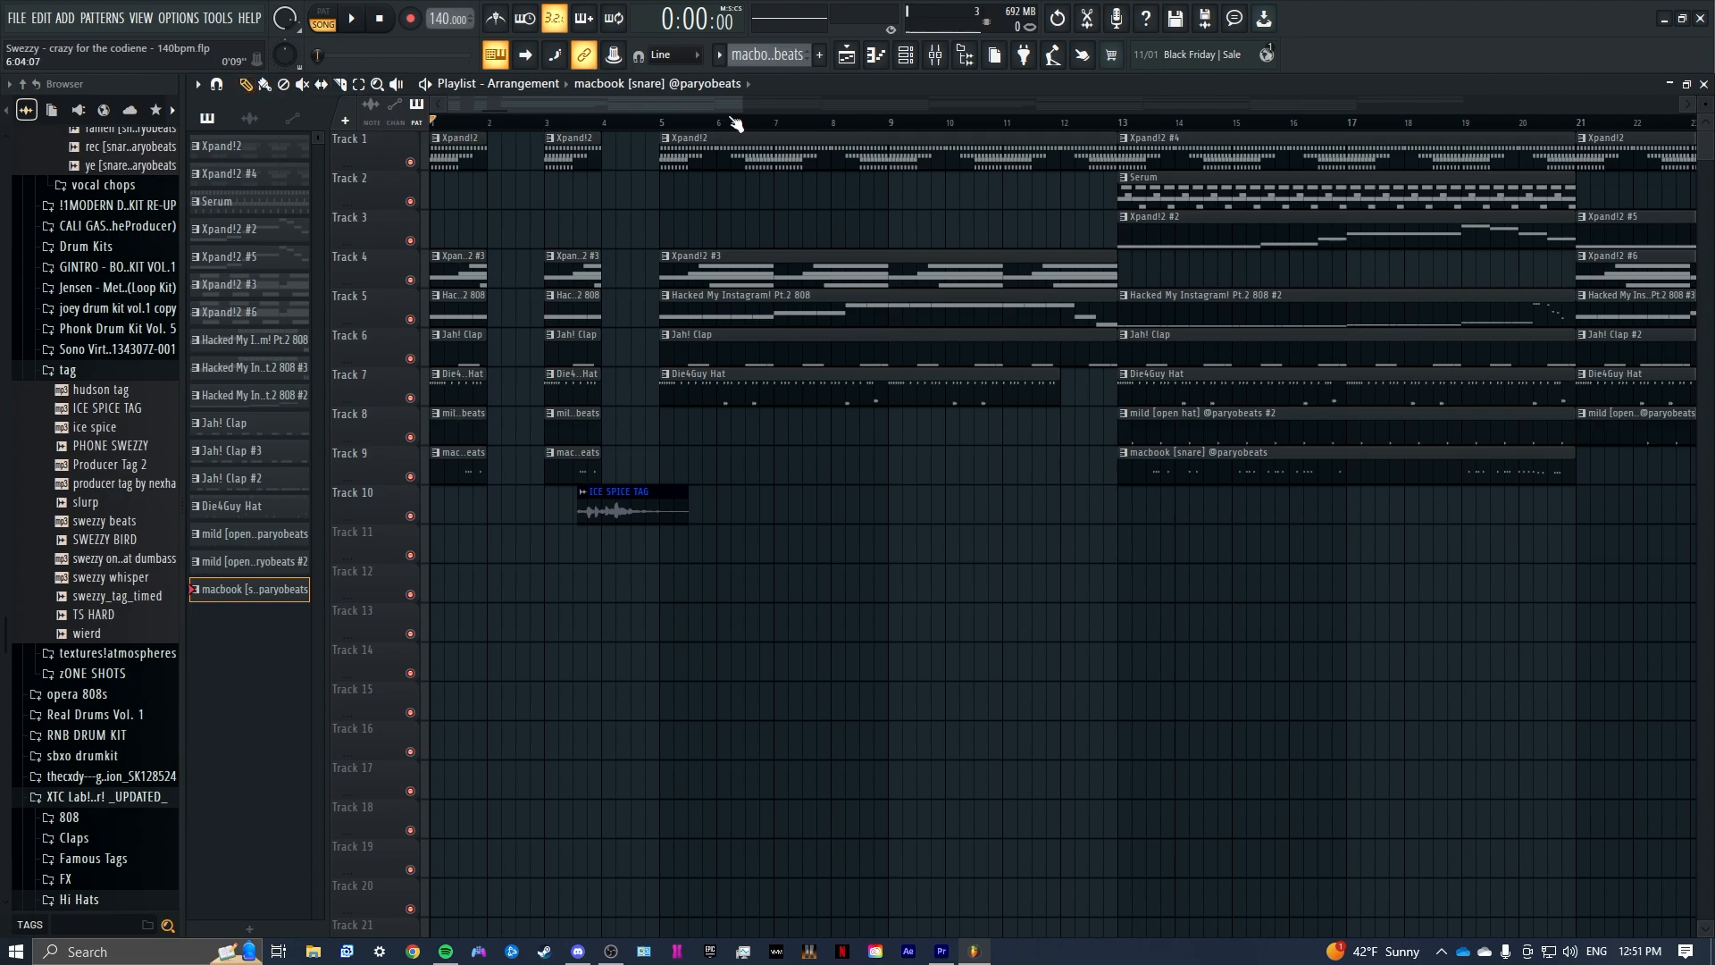
scroll(1307, 361, "down", 6)
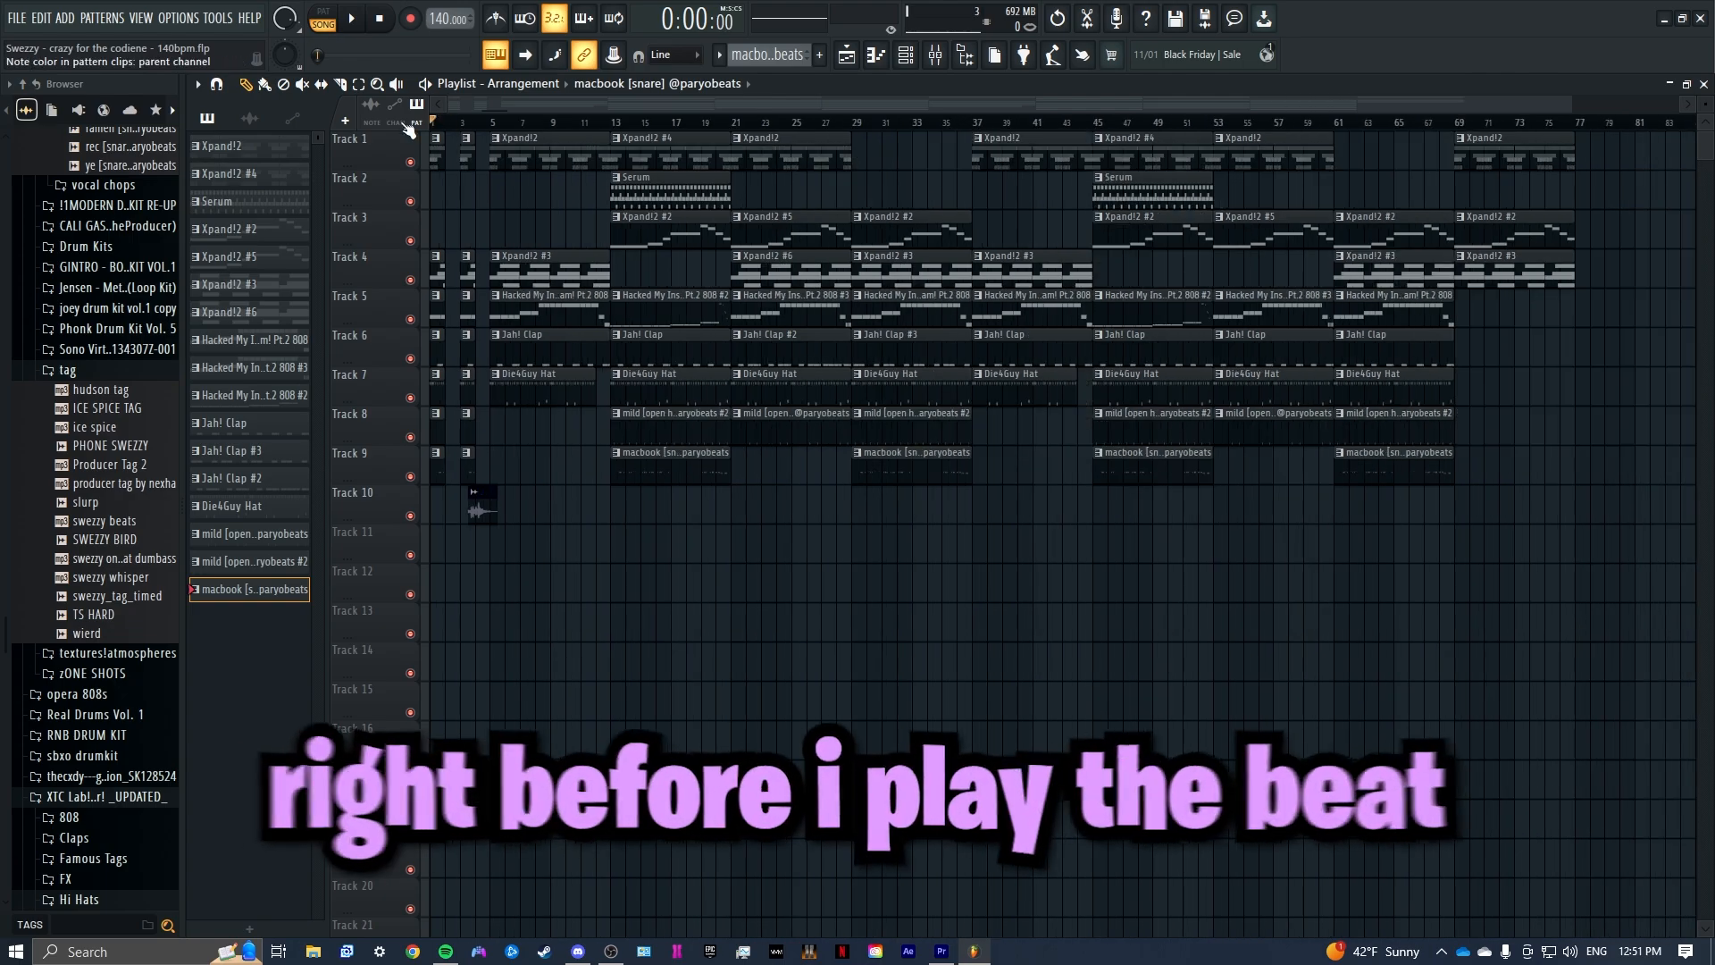